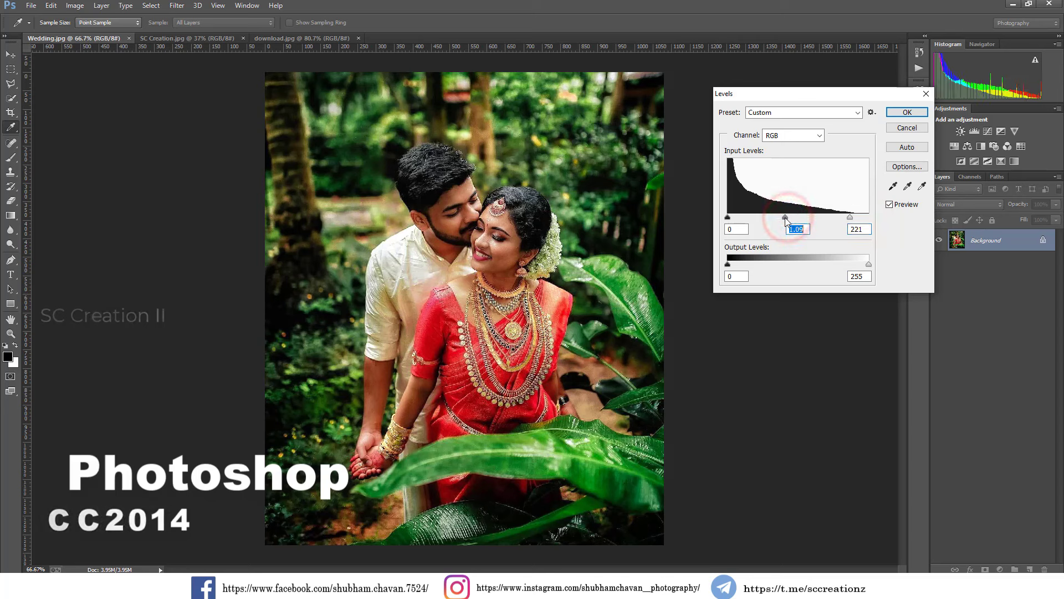
- Apply the Levels adjustment, and add a Curves adjustment that lifts the RGB black point to output 6
{"action": "left_click", "coordinate": [895, 111]}
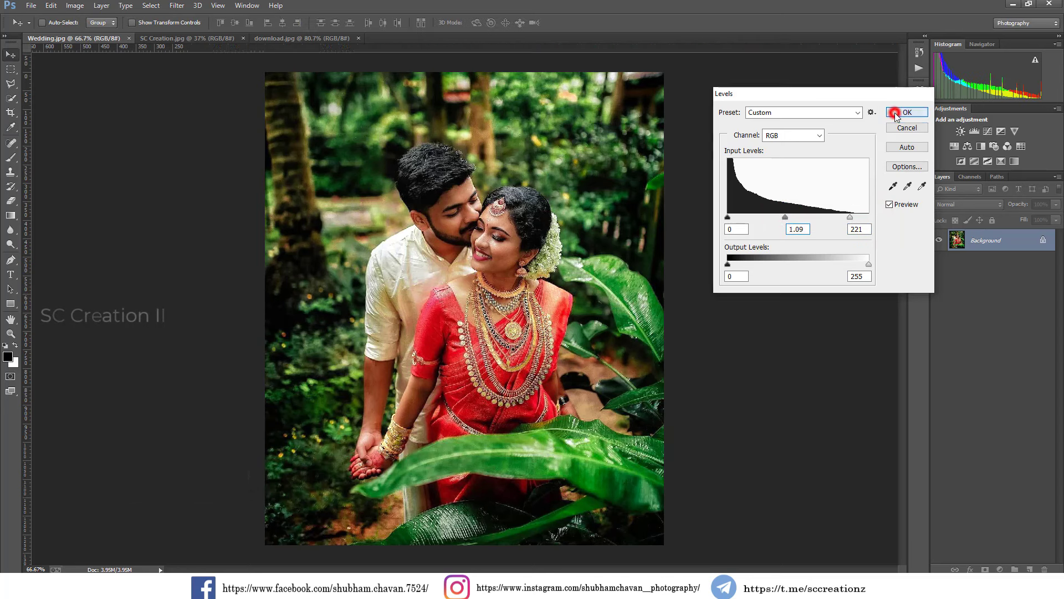
{"action": "left_click", "coordinate": [75, 5]}
{"action": "left_click", "coordinate": [105, 34]}
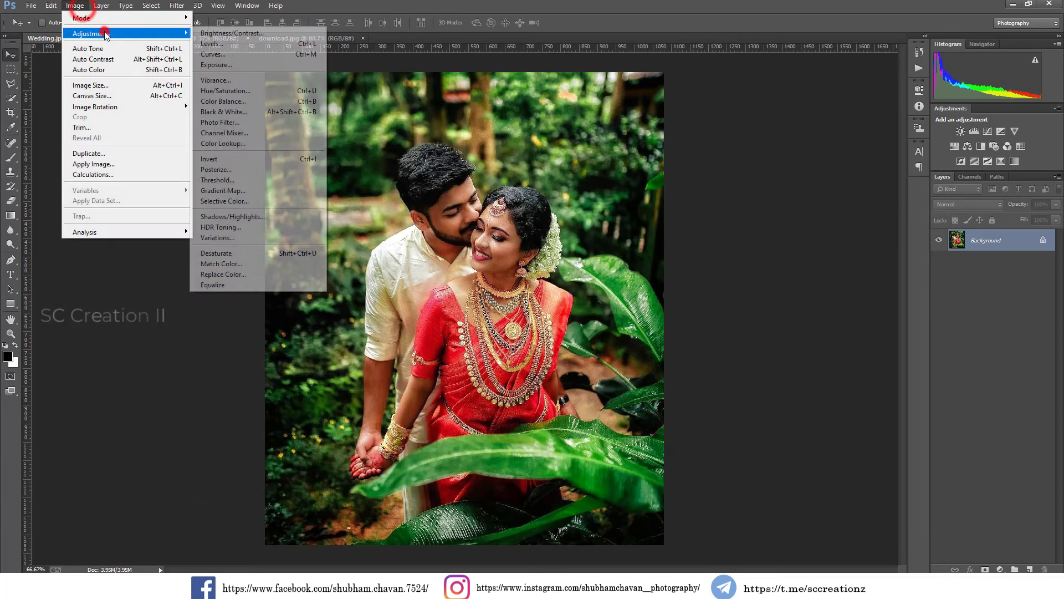
{"action": "left_click", "coordinate": [254, 54]}
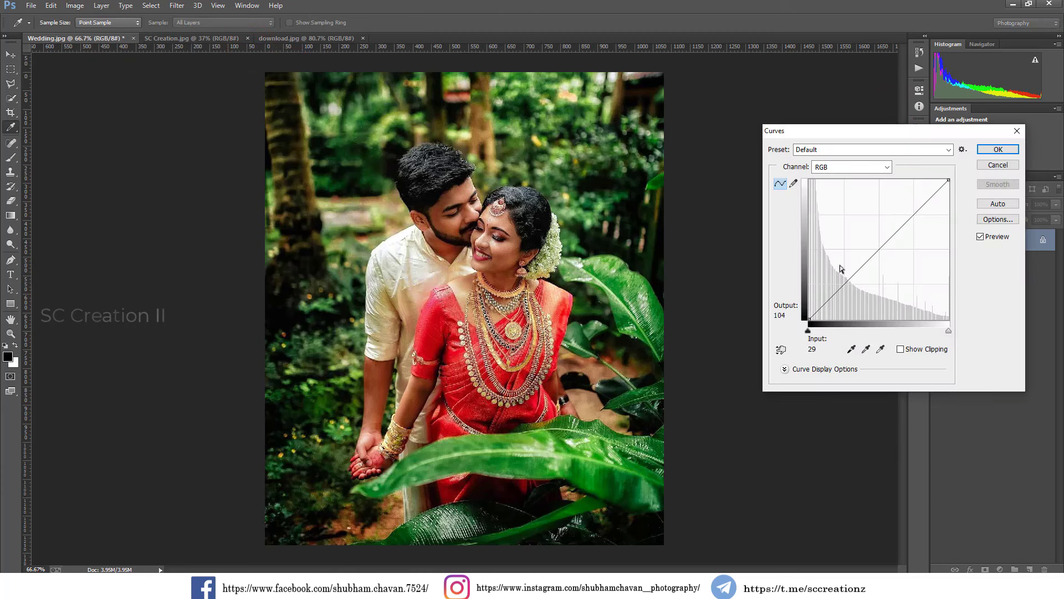
{"action": "mouse_move", "coordinate": [810, 320]}
{"action": "left_mouse_down"}
{"action": "mouse_move", "coordinate": [805, 304]}
{"action": "mouse_move", "coordinate": [805, 340]}
{"action": "mouse_move", "coordinate": [838, 344]}
{"action": "mouse_move", "coordinate": [801, 323]}
{"action": "left_mouse_up"}
{"action": "left_click", "coordinate": [880, 249]}
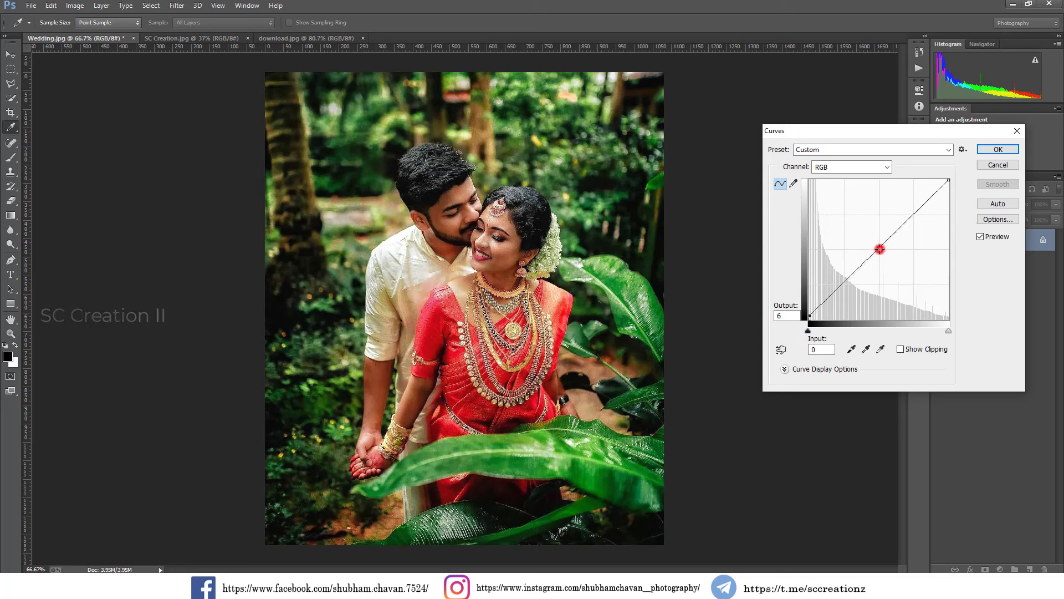
{"action": "left_click", "coordinate": [1001, 150]}
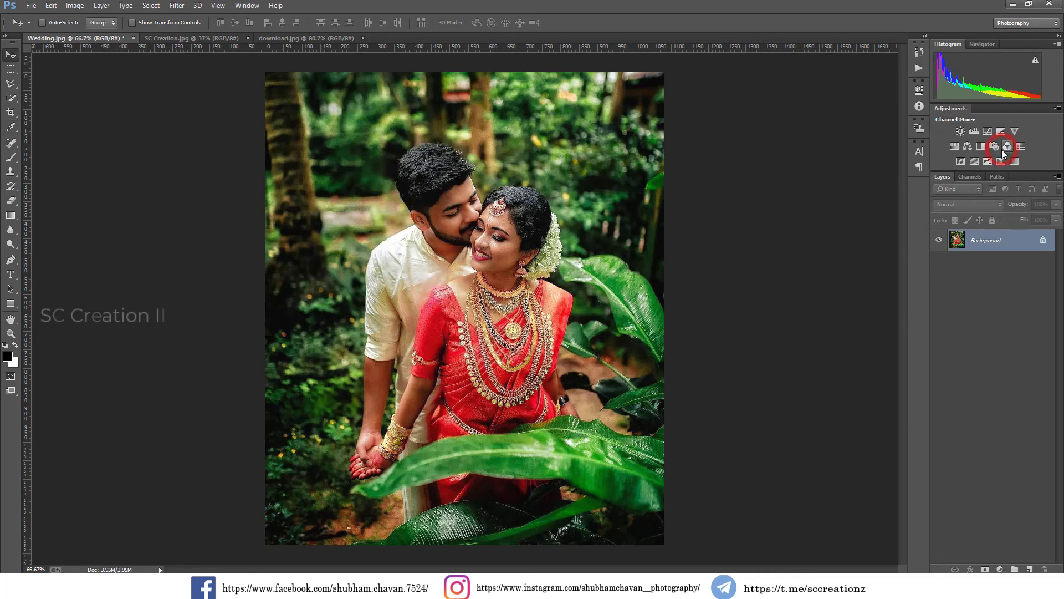
- Duplicate the Background layer within the Wedding.jpg document
{"action": "right_click", "coordinate": [1006, 241]}
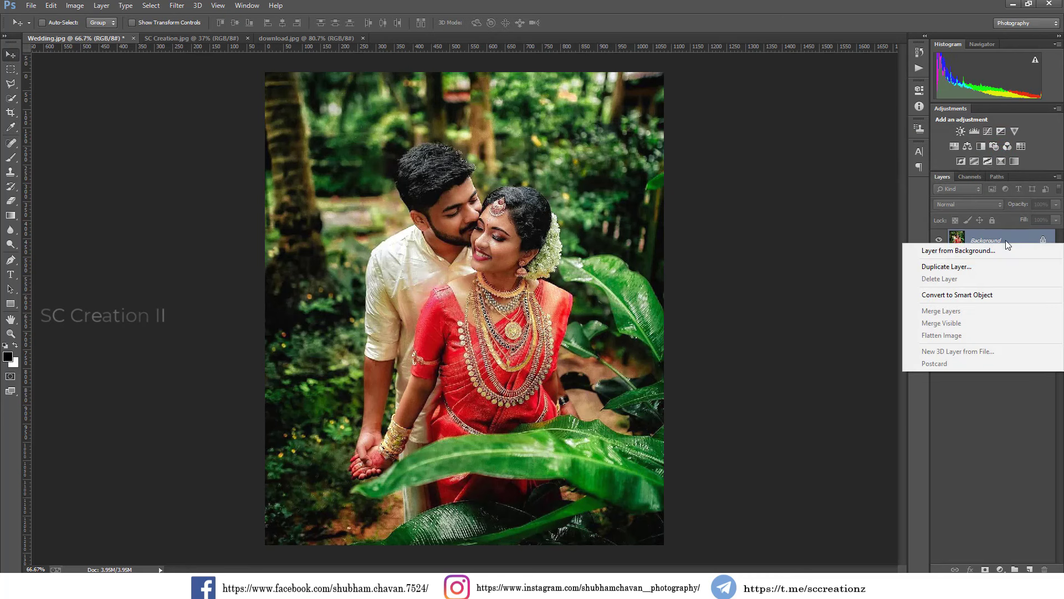
{"action": "left_click", "coordinate": [960, 268]}
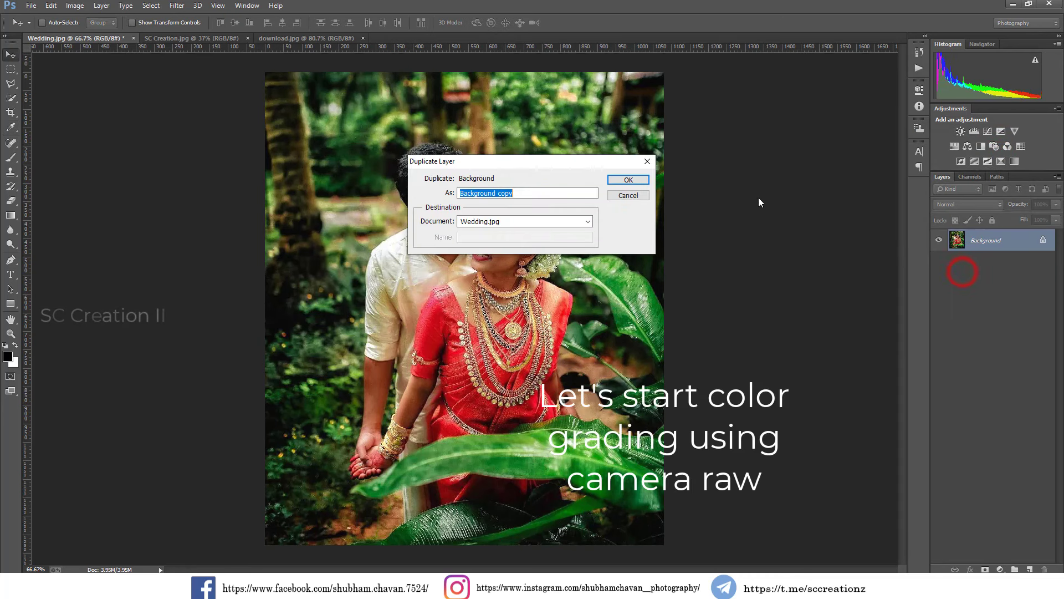
{"action": "left_click", "coordinate": [629, 180]}
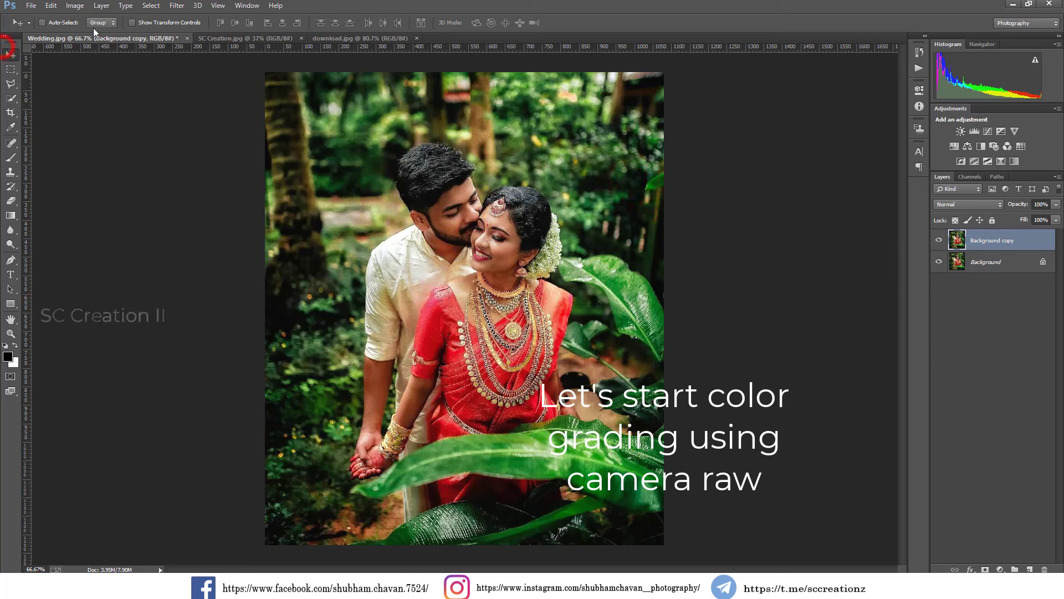
- Start the Camera Raw Filter on the duplicated layer and set Temperature +11, Contrast -30, Highlights -40 and Shadows +30
{"action": "left_click", "coordinate": [177, 5]}
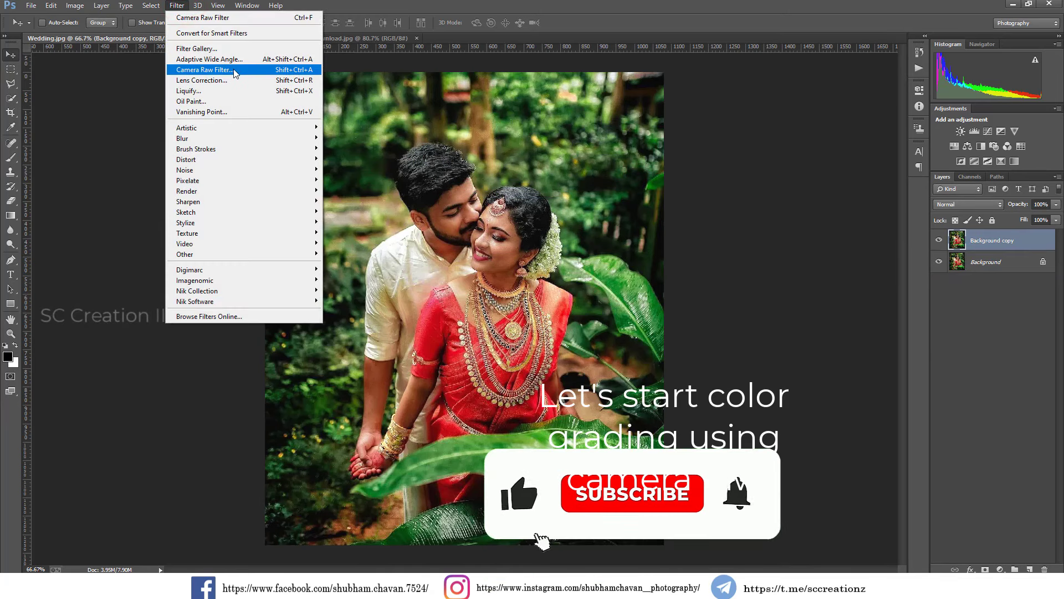
{"action": "left_click", "coordinate": [234, 69]}
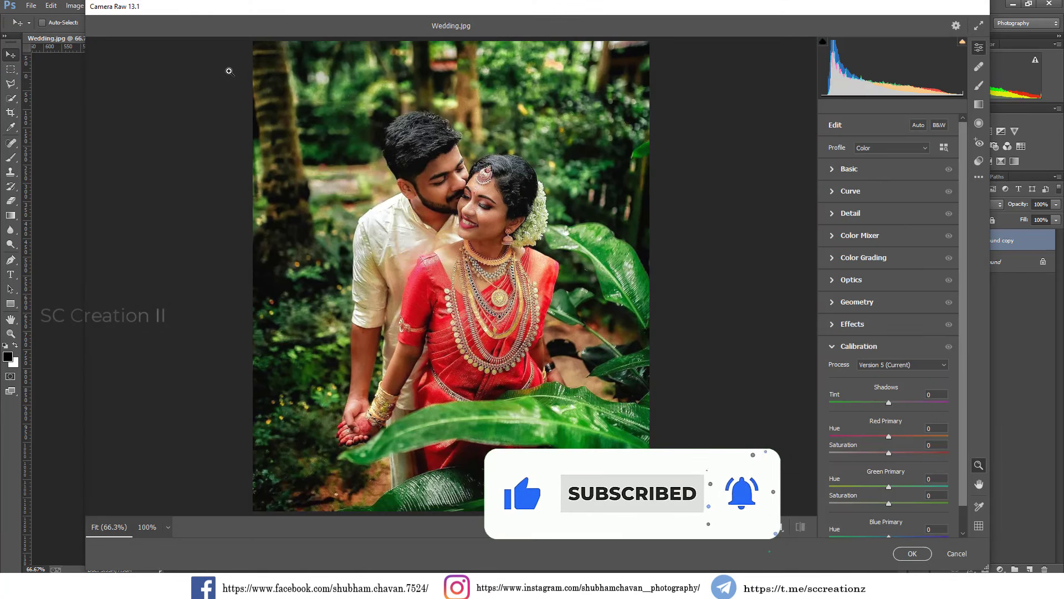
{"action": "left_click", "coordinate": [831, 169]}
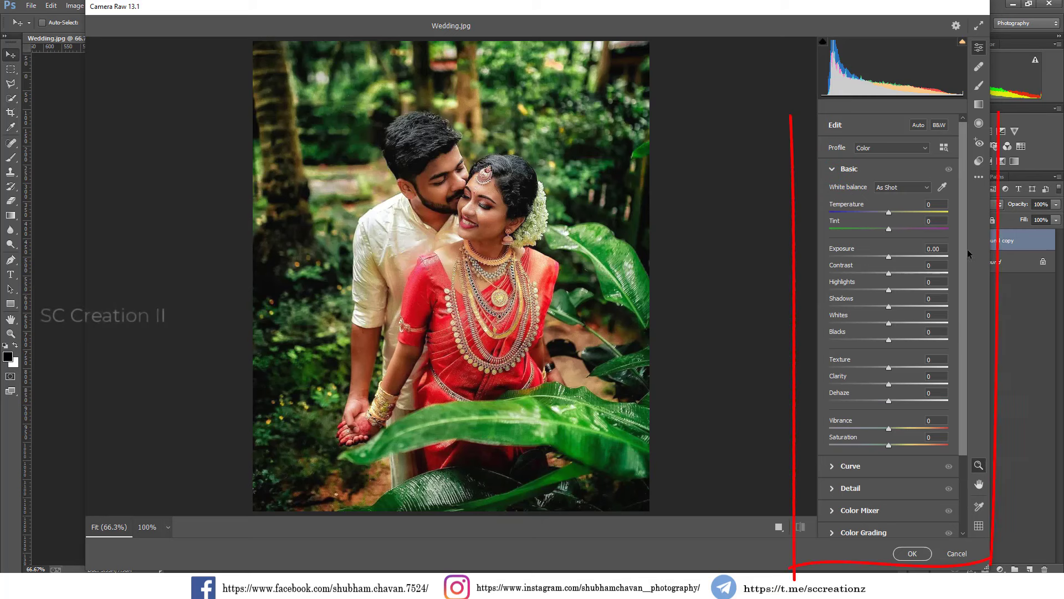
{"action": "left_click_drag", "start_coordinate": [890, 212], "coordinate": [897, 214]}
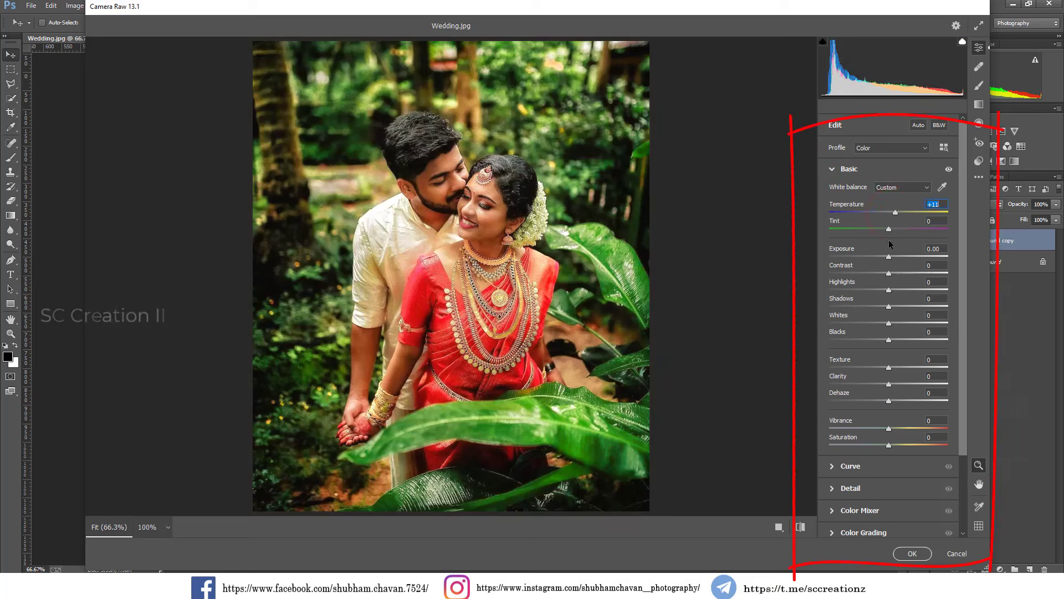
{"action": "left_click_drag", "start_coordinate": [889, 274], "coordinate": [872, 276]}
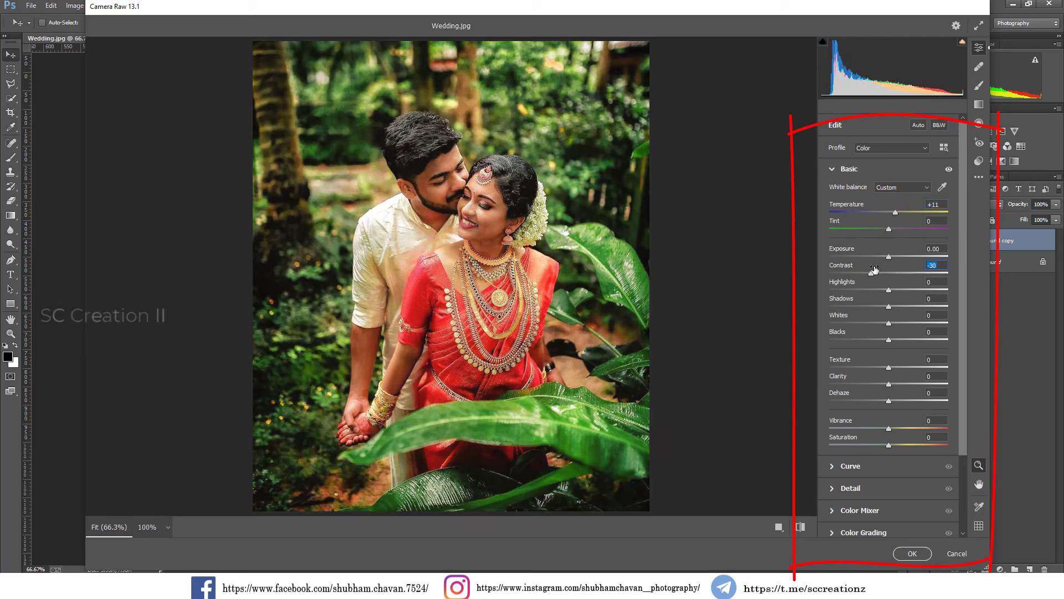
{"action": "left_click_drag", "start_coordinate": [876, 290], "coordinate": [863, 294]}
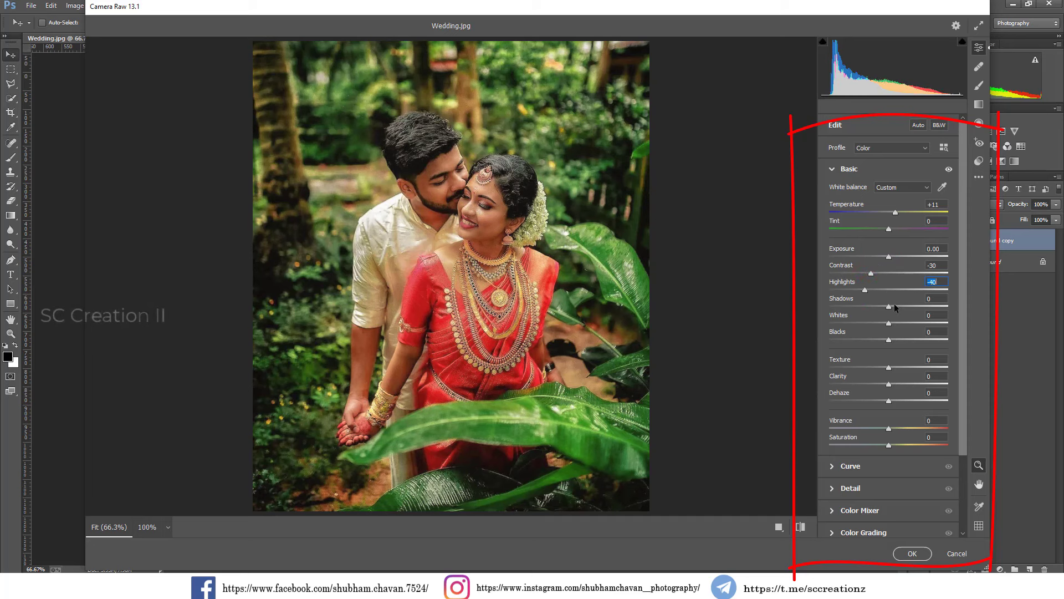
{"action": "left_click", "coordinate": [908, 306]}
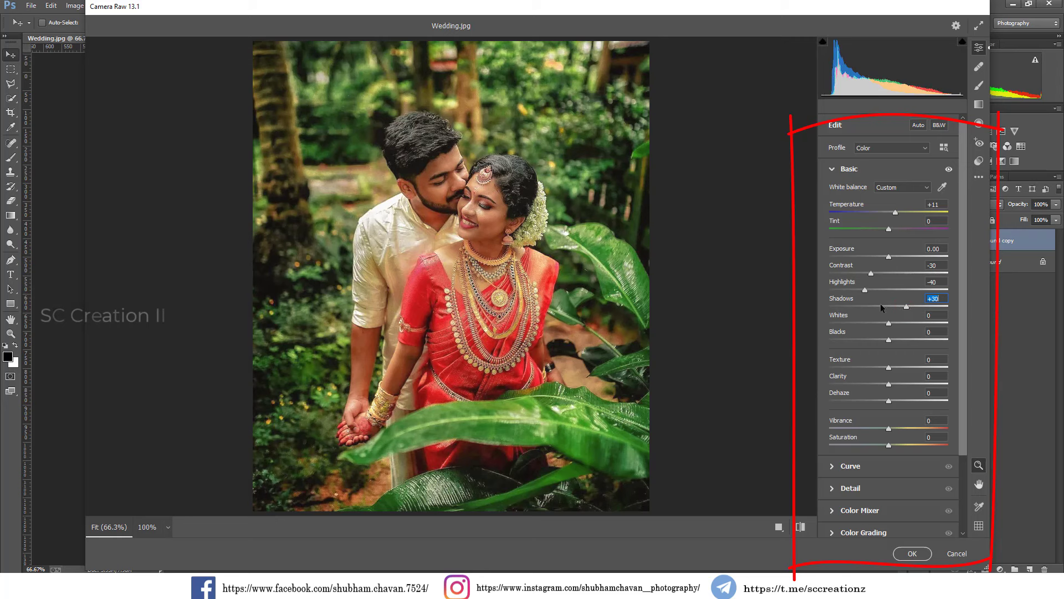
- Set Whites to -40, Blacks to -50, Clarity to +25 and Vibrance to +30 in the Basic adjustments
{"action": "left_click", "coordinate": [888, 323]}
{"action": "left_click_drag", "start_coordinate": [888, 323], "coordinate": [858, 343]}
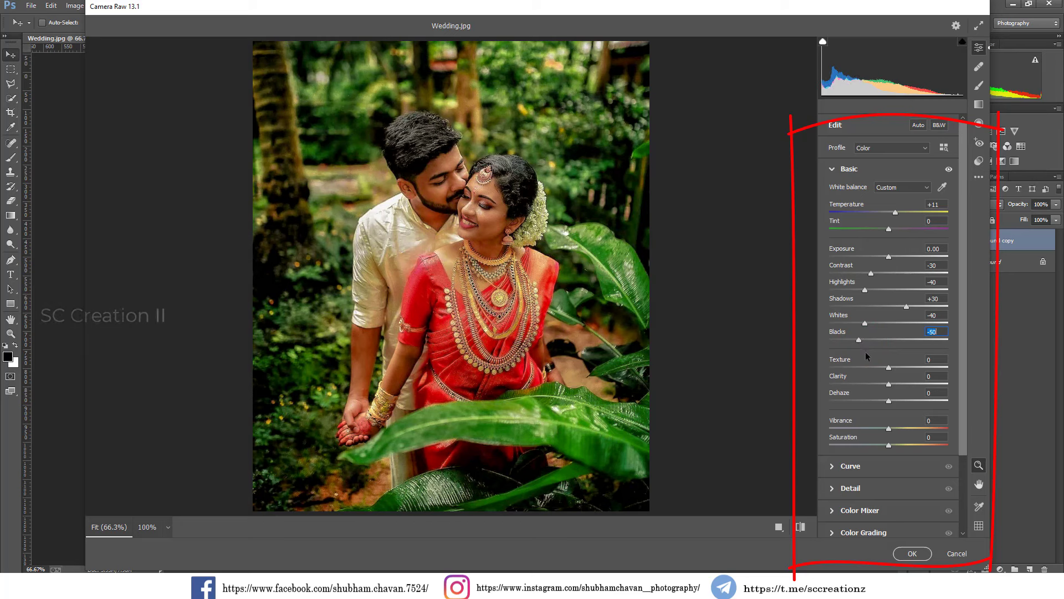
{"action": "left_click_drag", "start_coordinate": [889, 384], "coordinate": [908, 390]}
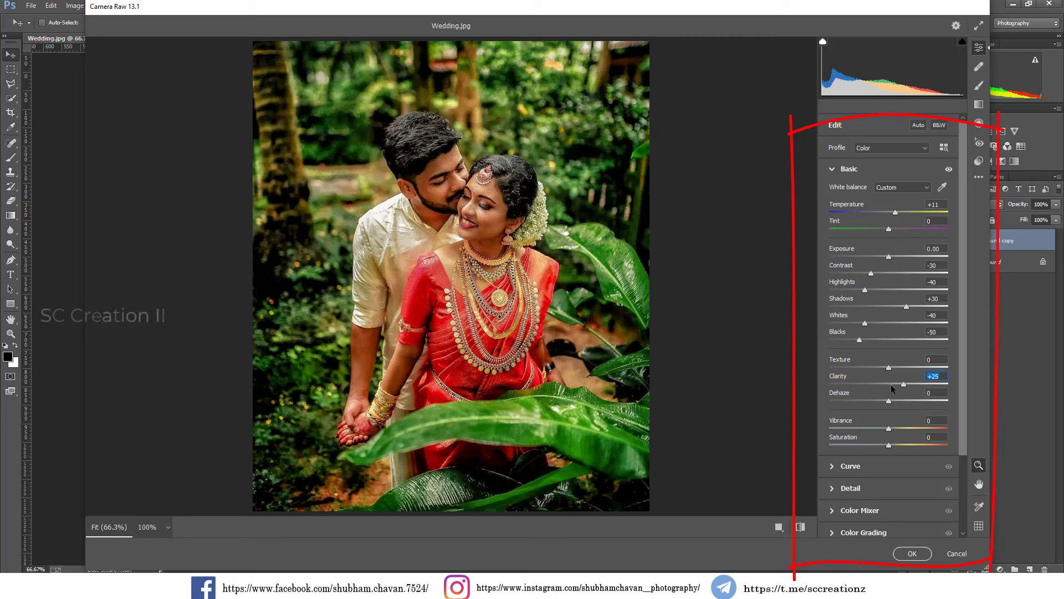
{"action": "left_click_drag", "start_coordinate": [889, 428], "coordinate": [908, 430]}
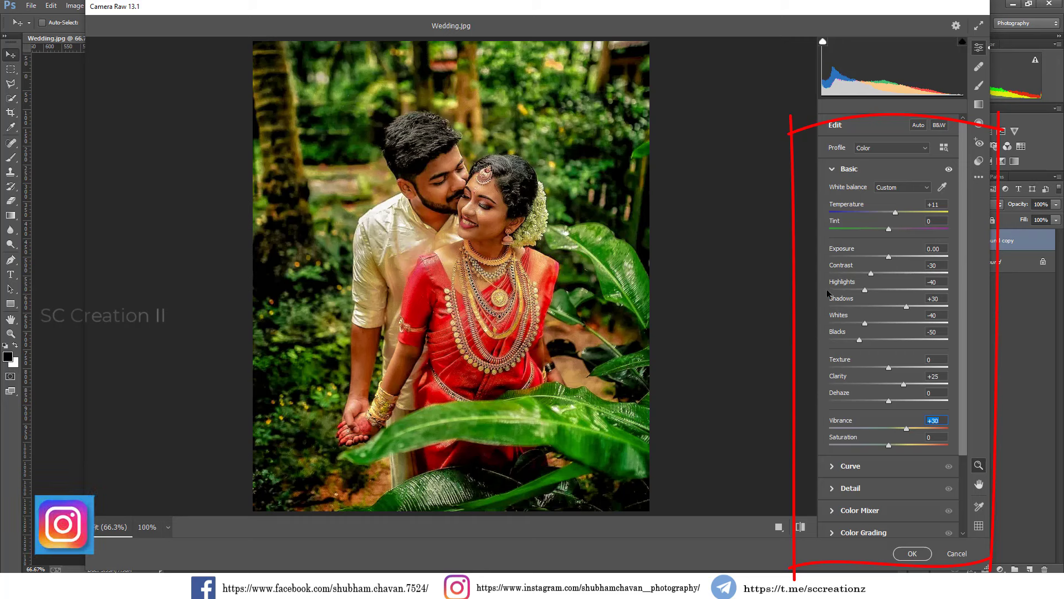
- Shape the RGB point curve into a faded S: black point output about 17, shadow point 68/62, raised highlights, white point output 234
{"action": "scroll", "coordinate": [826, 288], "scroll_direction": "down", "scroll_amount": 3}
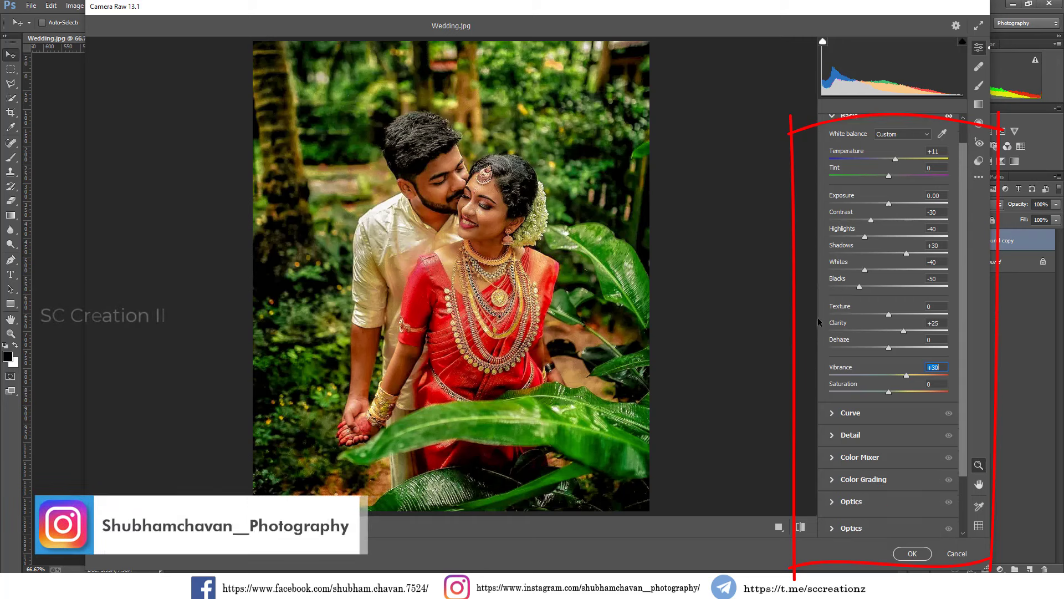
{"action": "left_click", "coordinate": [837, 413]}
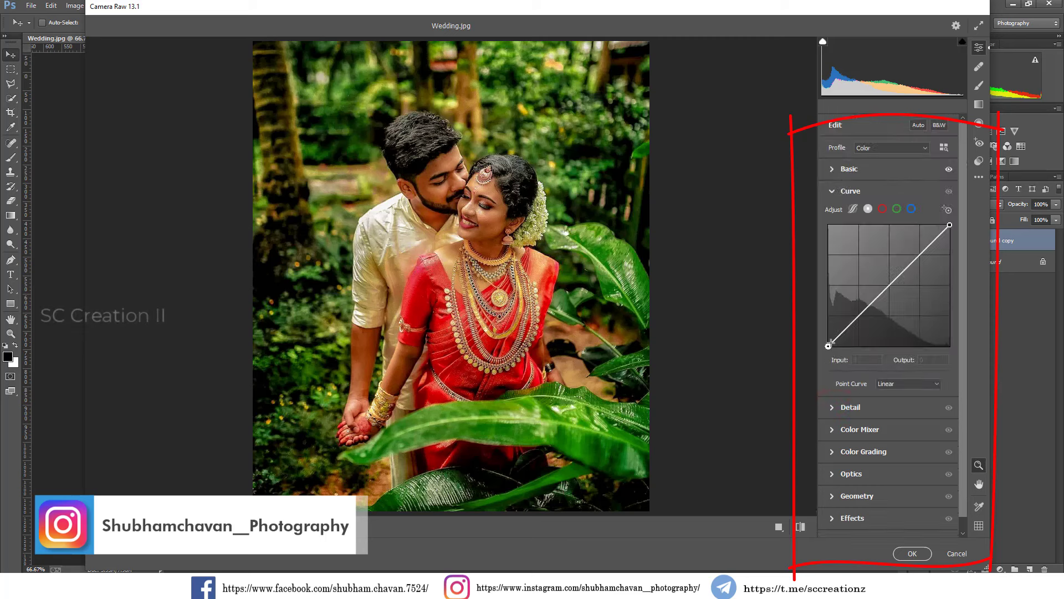
{"action": "left_click_drag", "start_coordinate": [829, 347], "coordinate": [828, 338]}
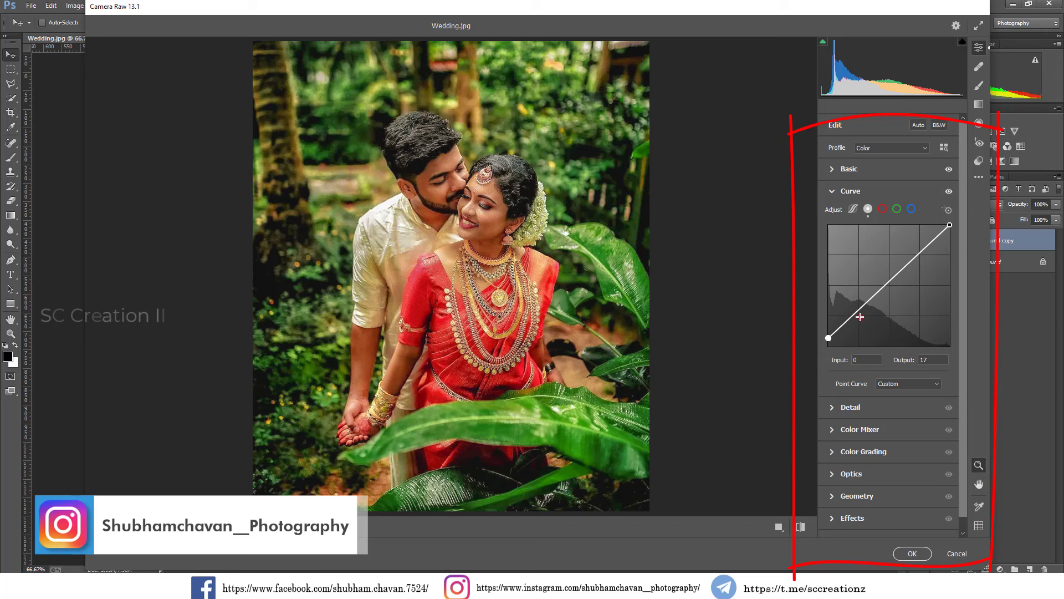
{"action": "left_click_drag", "start_coordinate": [859, 311], "coordinate": [860, 316]}
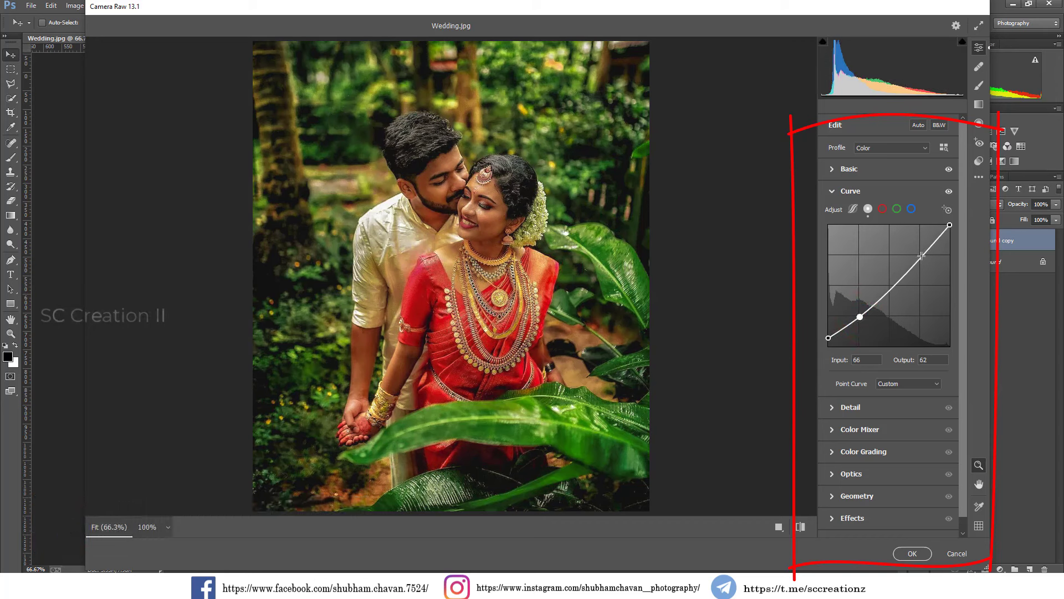
{"action": "left_click_drag", "start_coordinate": [921, 256], "coordinate": [959, 236]}
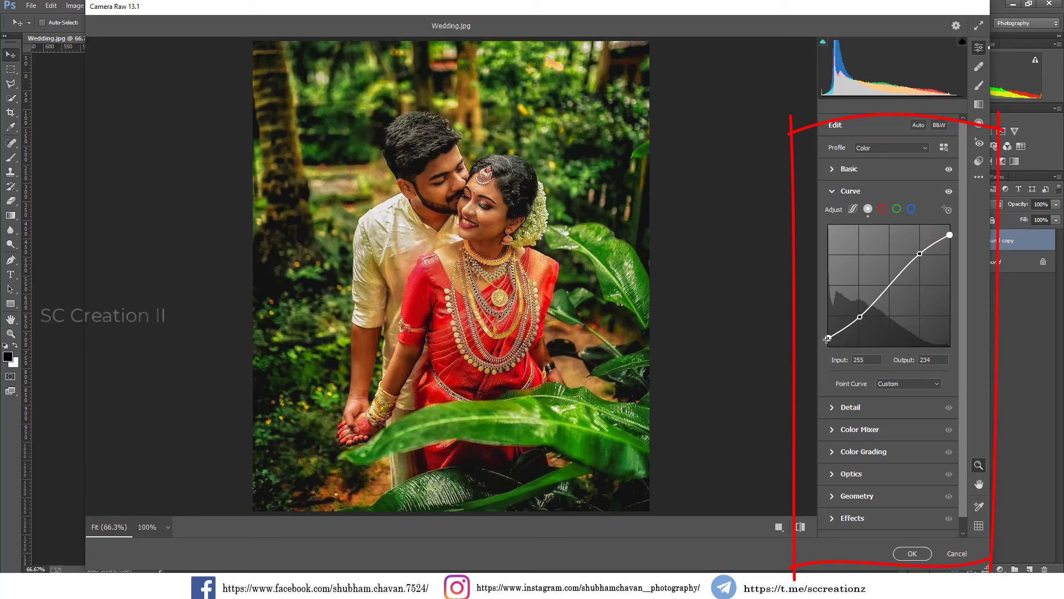
{"action": "left_click_drag", "start_coordinate": [827, 338], "coordinate": [861, 317]}
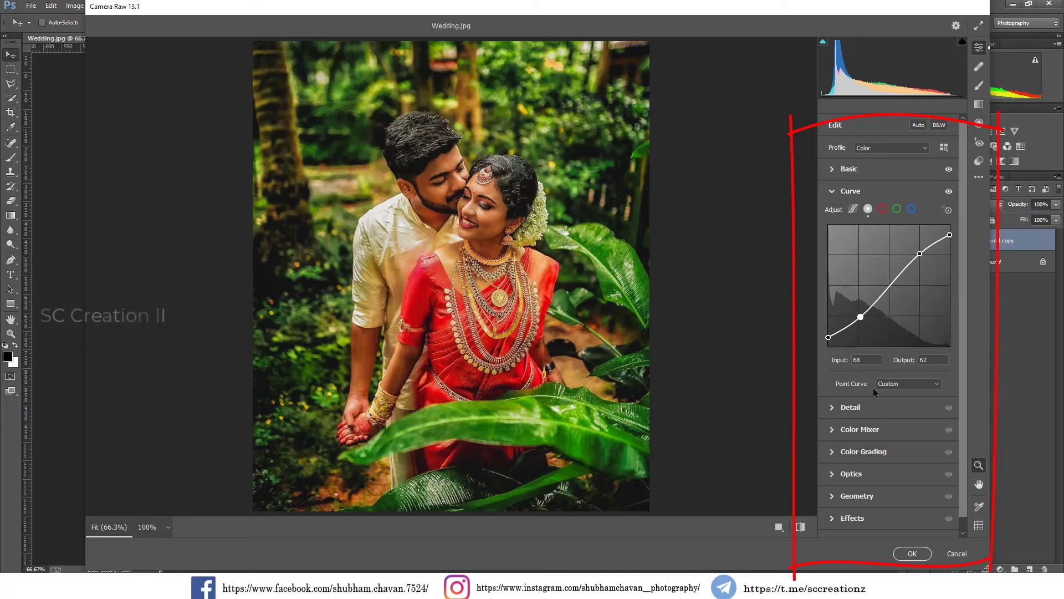
{"action": "left_click", "coordinate": [832, 191]}
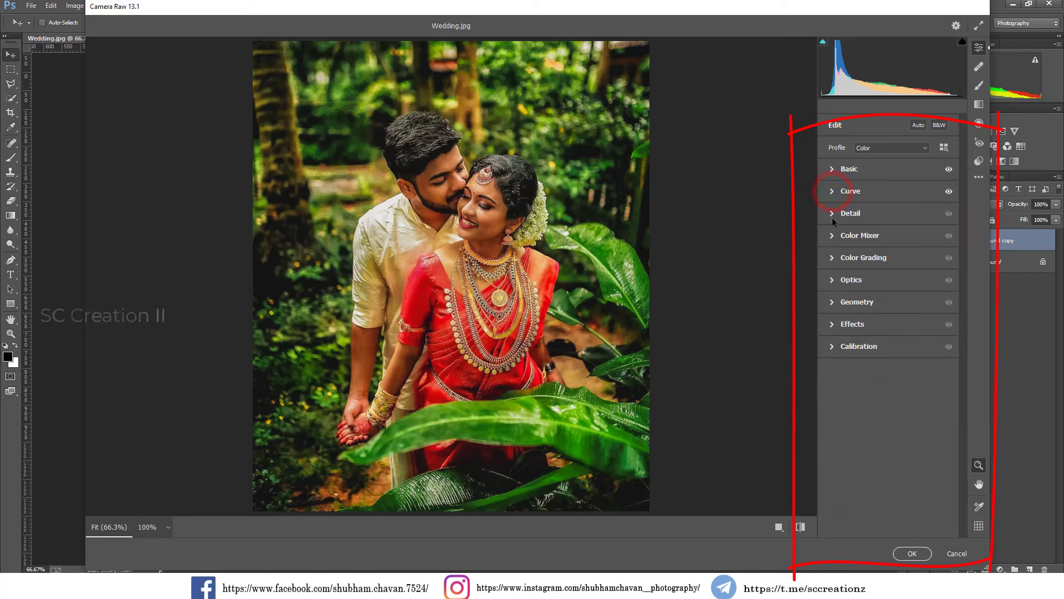
- Add slight amounts of Sharpening, Noise Reduction and Color Noise Reduction in the Detail adjustments
{"action": "left_click", "coordinate": [833, 217]}
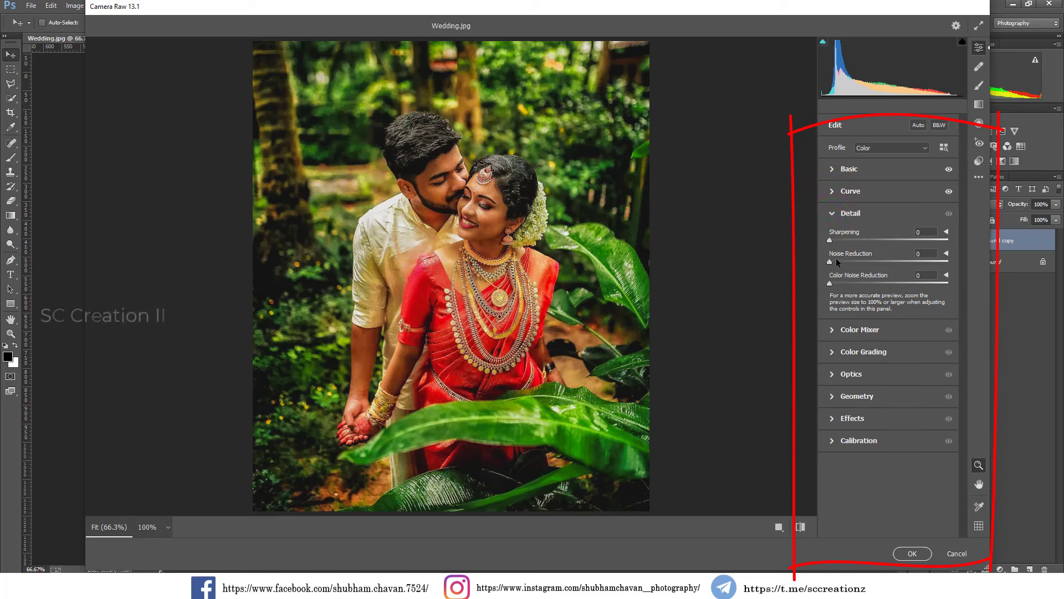
{"action": "left_click", "coordinate": [840, 241]}
{"action": "left_click_drag", "start_coordinate": [840, 240], "coordinate": [844, 240]}
{"action": "mouse_move", "coordinate": [850, 283]}
{"action": "left_mouse_down"}
{"action": "mouse_move", "coordinate": [862, 286]}
{"action": "mouse_move", "coordinate": [835, 263]}
{"action": "mouse_move", "coordinate": [847, 266]}
{"action": "left_mouse_up"}
{"action": "left_click", "coordinate": [832, 213]}
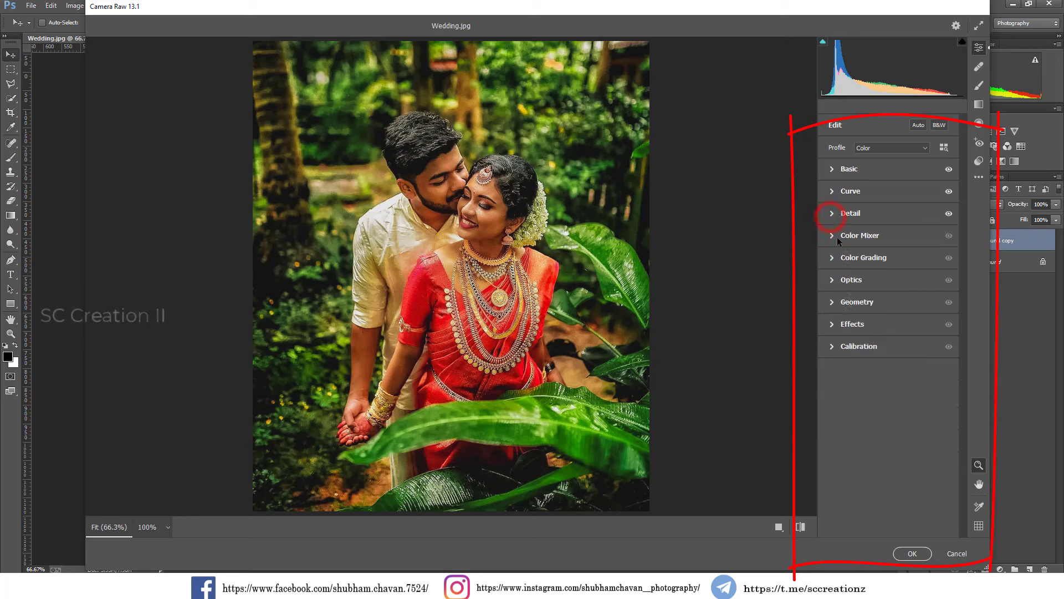
- Shift the Color Mixer hues: Yellows to -92, Greens to about -49, Aquas to -9 and Blues to -10
{"action": "left_click", "coordinate": [833, 235]}
{"action": "left_click", "coordinate": [837, 270]}
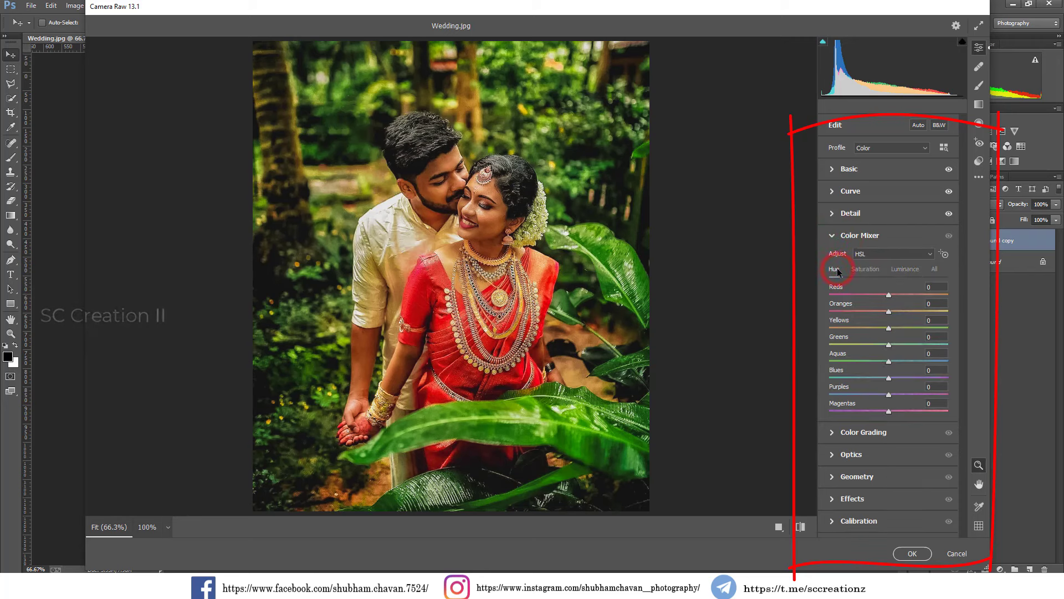
{"action": "left_click_drag", "start_coordinate": [861, 326], "coordinate": [836, 330]}
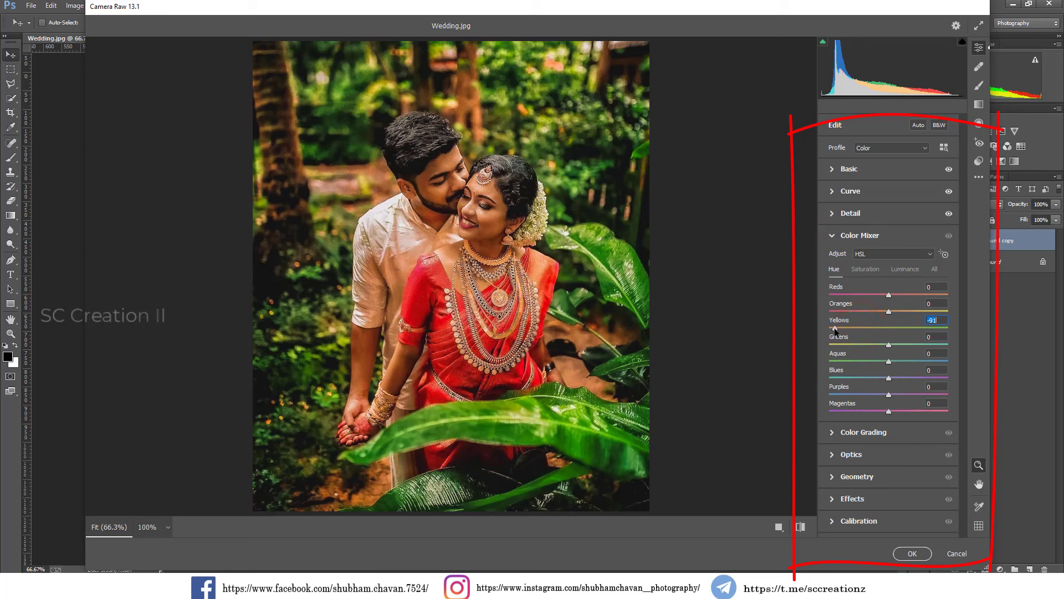
{"action": "left_click", "coordinate": [871, 345]}
{"action": "left_click_drag", "start_coordinate": [871, 345], "coordinate": [860, 346]}
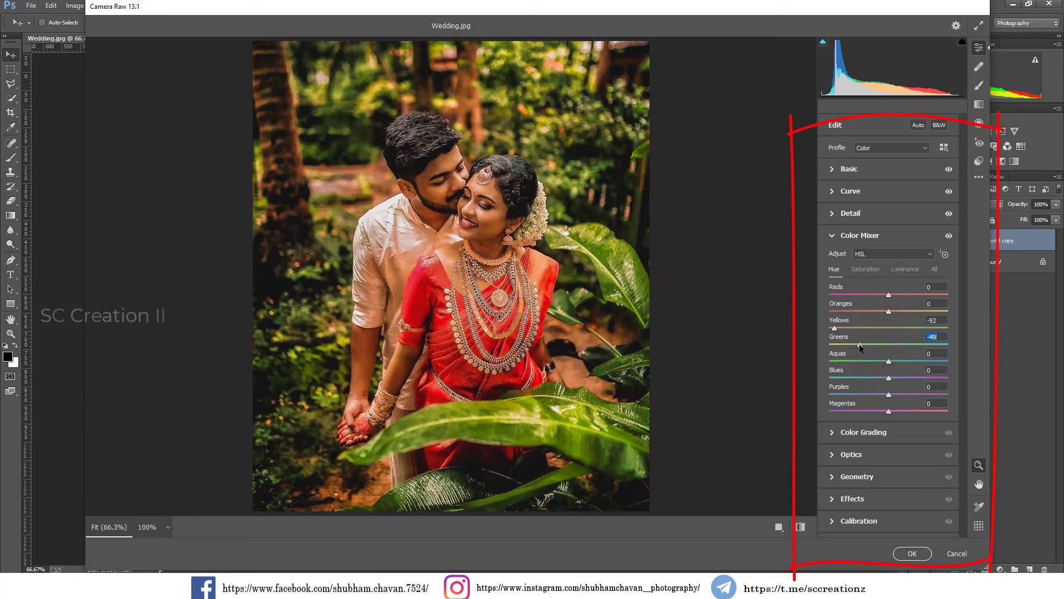
{"action": "left_click", "coordinate": [882, 360]}
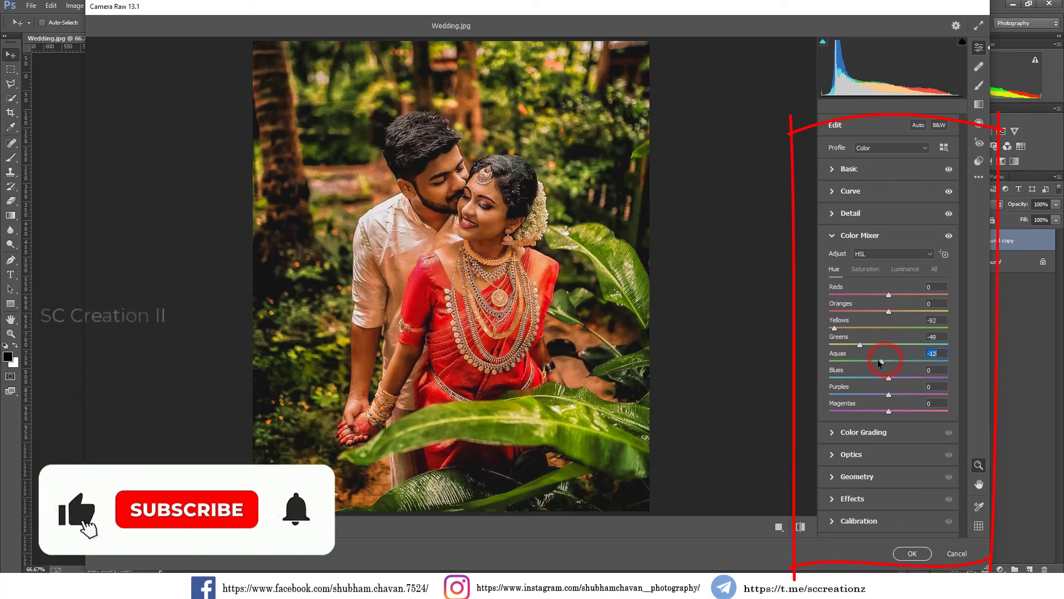
{"action": "left_click", "coordinate": [882, 361]}
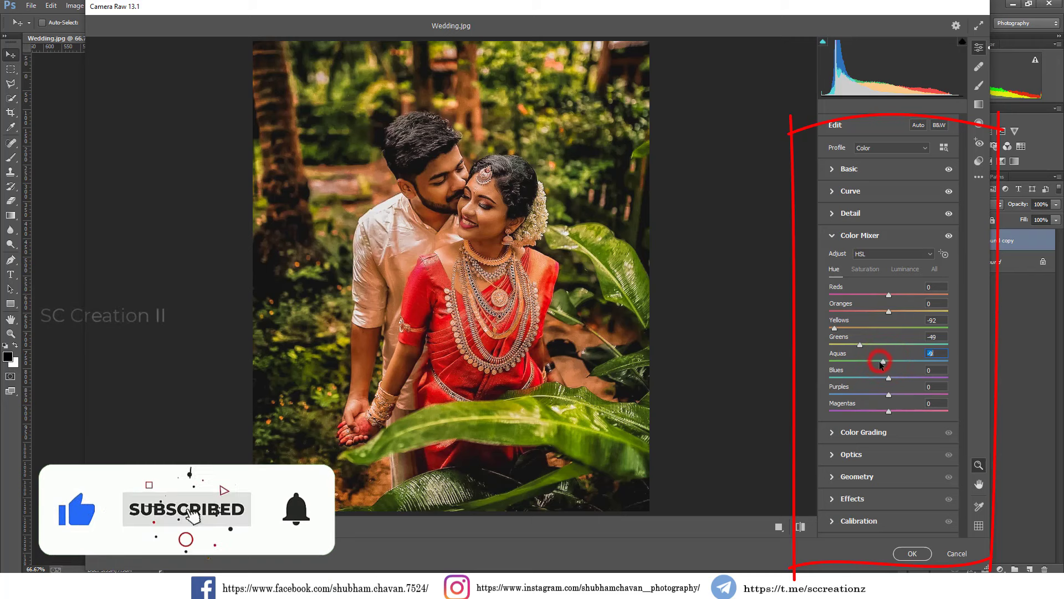
{"action": "left_click_drag", "start_coordinate": [887, 379], "coordinate": [883, 375]}
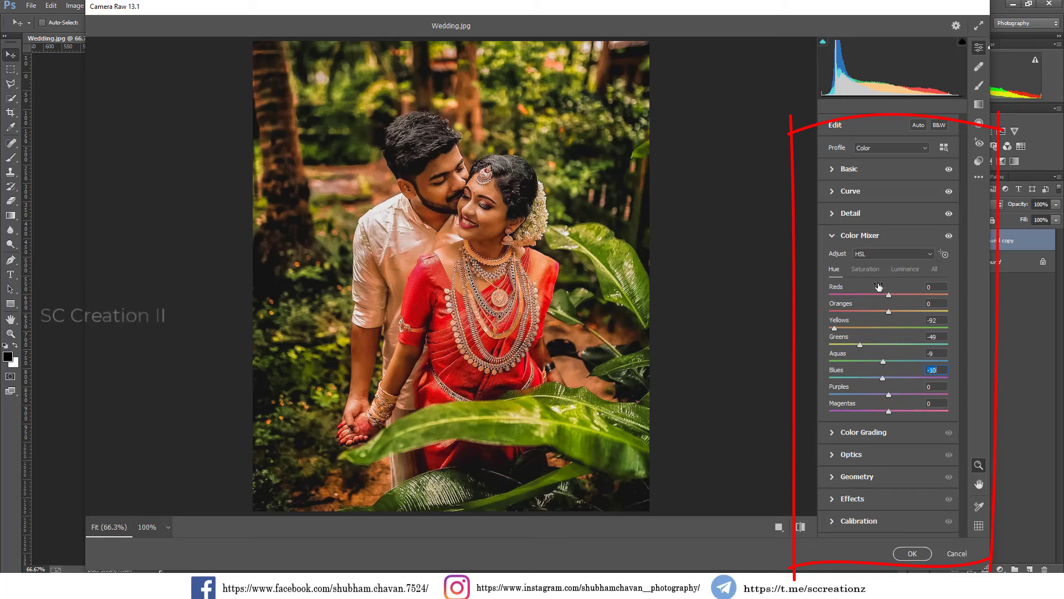
{"action": "left_click", "coordinate": [857, 344]}
- Reduce the Color Mixer saturation of Oranges to -10 and Yellows to -62
{"action": "left_click", "coordinate": [864, 270]}
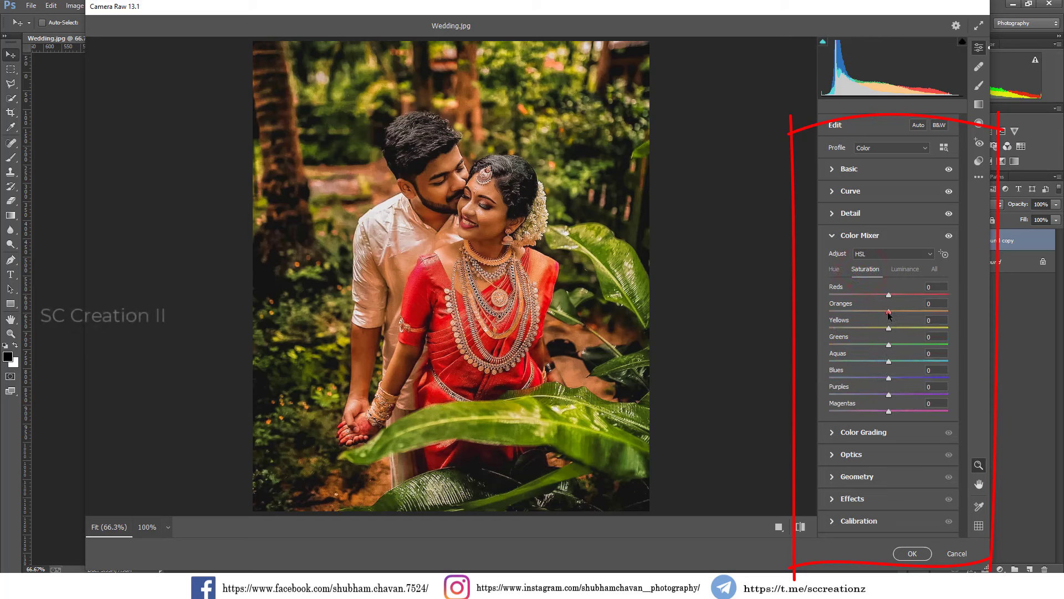
{"action": "left_click", "coordinate": [886, 311]}
{"action": "left_click_drag", "start_coordinate": [886, 313], "coordinate": [849, 328]}
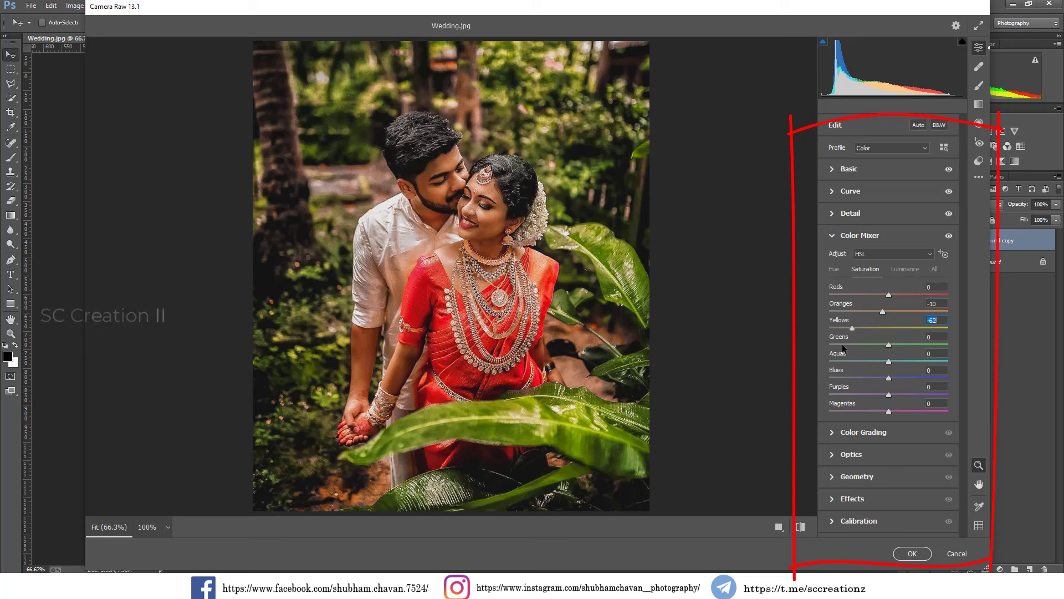
- Set the Color Mixer saturation of Reds to +12, Greens to -74, Aquas, Blues and Purples to -50, and Magentas to -47
{"action": "left_click", "coordinate": [842, 345]}
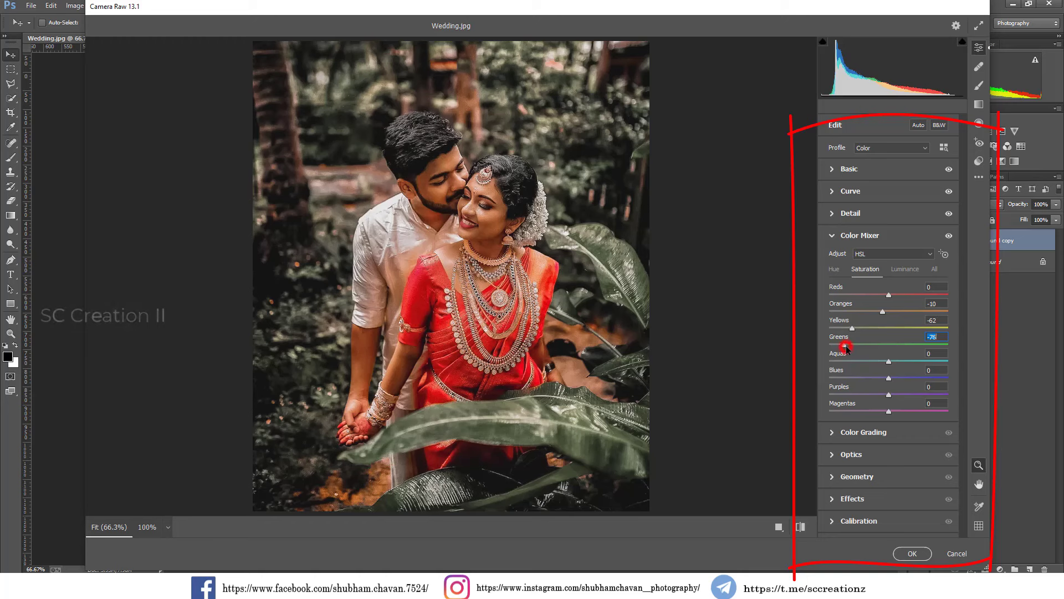
{"action": "left_click", "coordinate": [845, 345]}
{"action": "mouse_move", "coordinate": [848, 361]}
{"action": "left_mouse_down"}
{"action": "mouse_move", "coordinate": [860, 364]}
{"action": "mouse_move", "coordinate": [856, 379]}
{"action": "left_mouse_up"}
{"action": "mouse_move", "coordinate": [861, 394]}
{"action": "left_mouse_down"}
{"action": "mouse_move", "coordinate": [935, 408]}
{"action": "mouse_move", "coordinate": [877, 402]}
{"action": "left_mouse_up"}
{"action": "left_click_drag", "start_coordinate": [950, 411], "coordinate": [860, 406]}
{"action": "left_click", "coordinate": [861, 410]}
{"action": "left_click", "coordinate": [899, 294]}
- Set the Color Mixer luminance of Oranges to +34, Yellows to +30 and Greens to -22, and lower the Aquas and Blues
{"action": "left_click", "coordinate": [897, 272]}
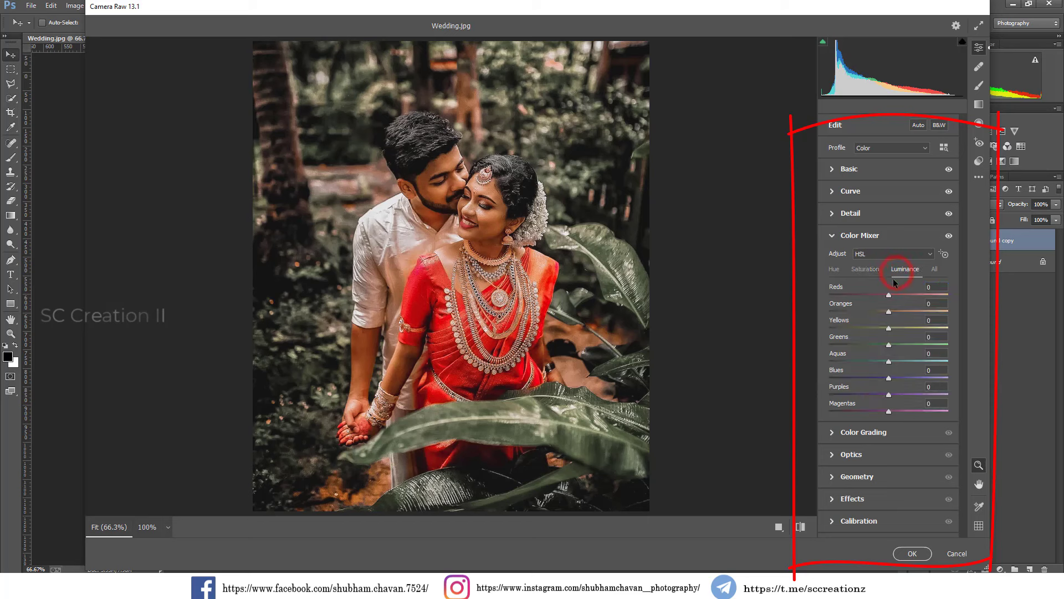
{"action": "left_click", "coordinate": [897, 312]}
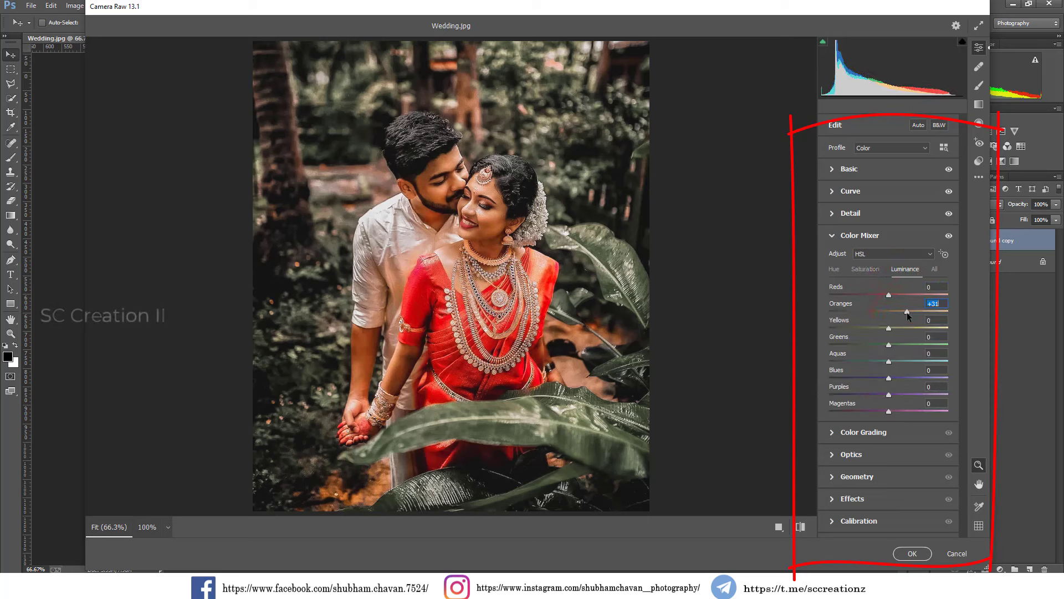
{"action": "left_click_drag", "start_coordinate": [907, 312], "coordinate": [908, 311]}
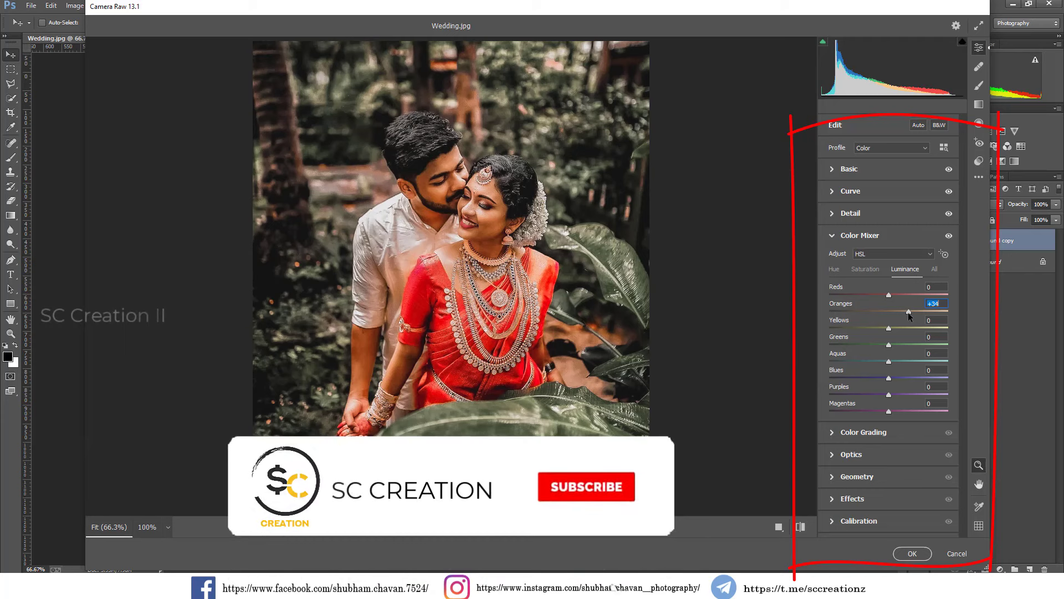
{"action": "left_click", "coordinate": [902, 328]}
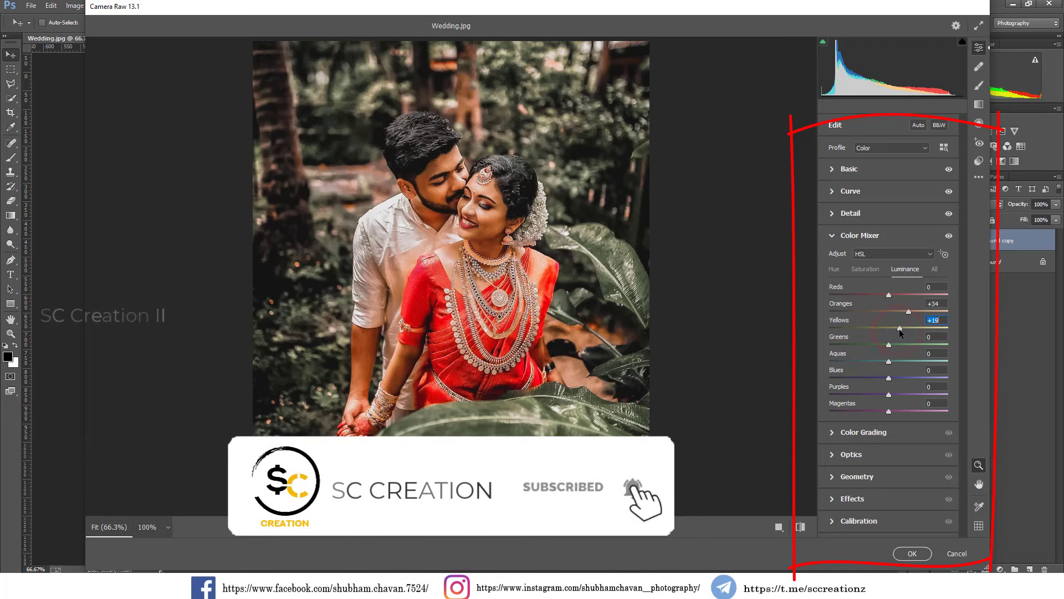
{"action": "left_click_drag", "start_coordinate": [901, 329], "coordinate": [906, 328]}
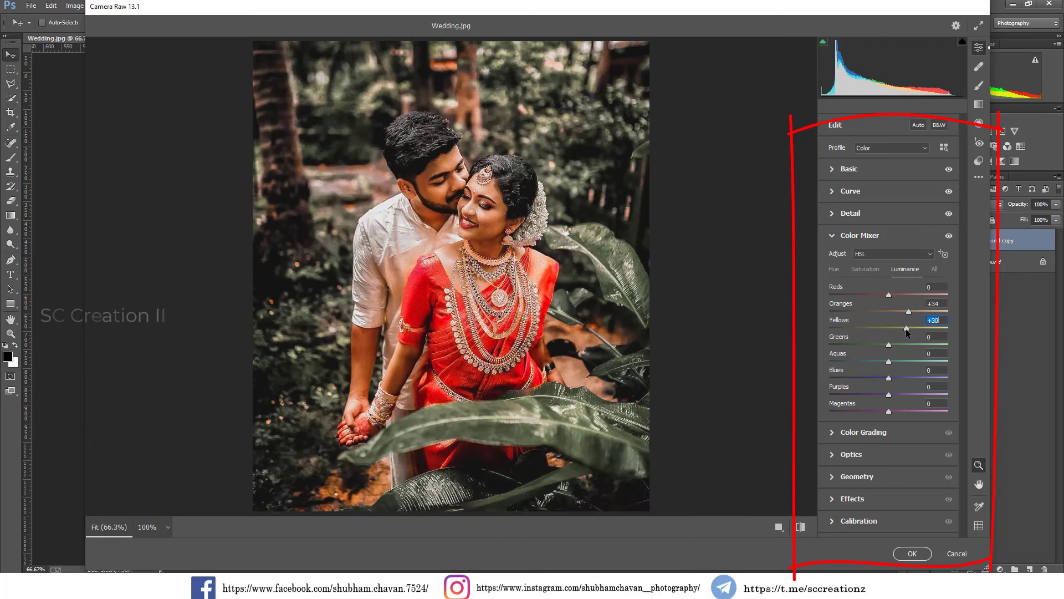
{"action": "left_click", "coordinate": [875, 344]}
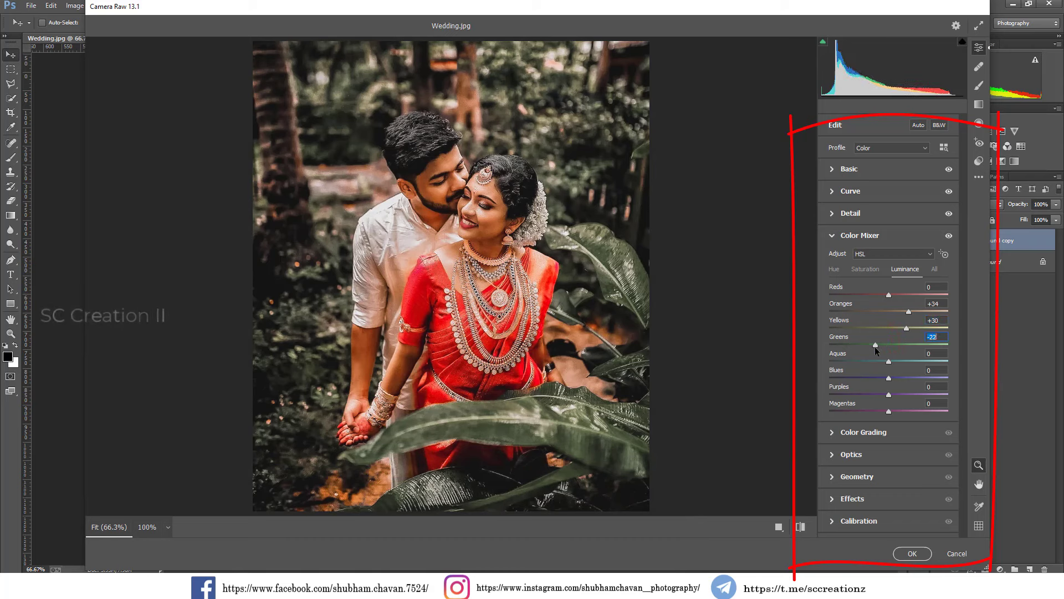
{"action": "left_click", "coordinate": [875, 378]}
{"action": "left_click_drag", "start_coordinate": [935, 381], "coordinate": [874, 364]}
- Review the saturation and hue settings of the Color Mixer
{"action": "left_click", "coordinate": [835, 236]}
{"action": "left_click", "coordinate": [832, 237]}
{"action": "left_click", "coordinate": [865, 269]}
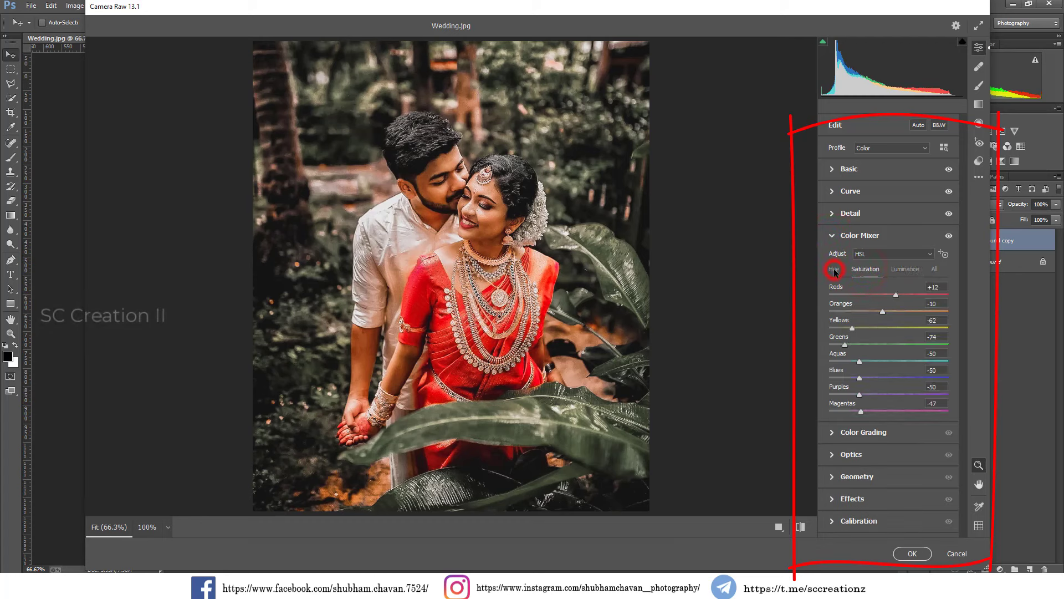
{"action": "left_click", "coordinate": [834, 270]}
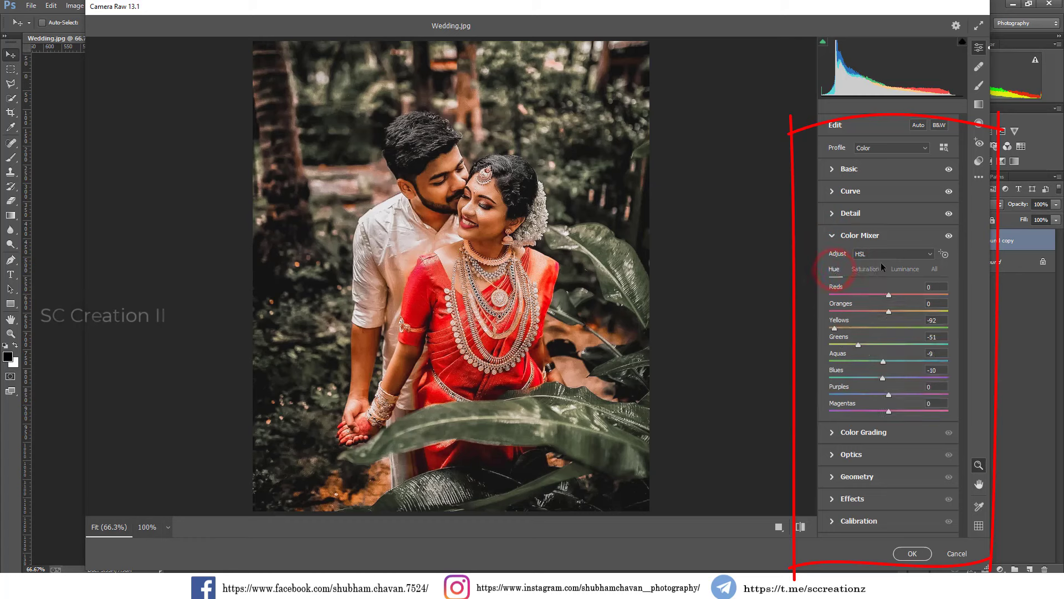
{"action": "left_click", "coordinate": [834, 237]}
- Tint the shadows in Color Grading with a hue of 90 and a saturation of 10
{"action": "left_click", "coordinate": [840, 260]}
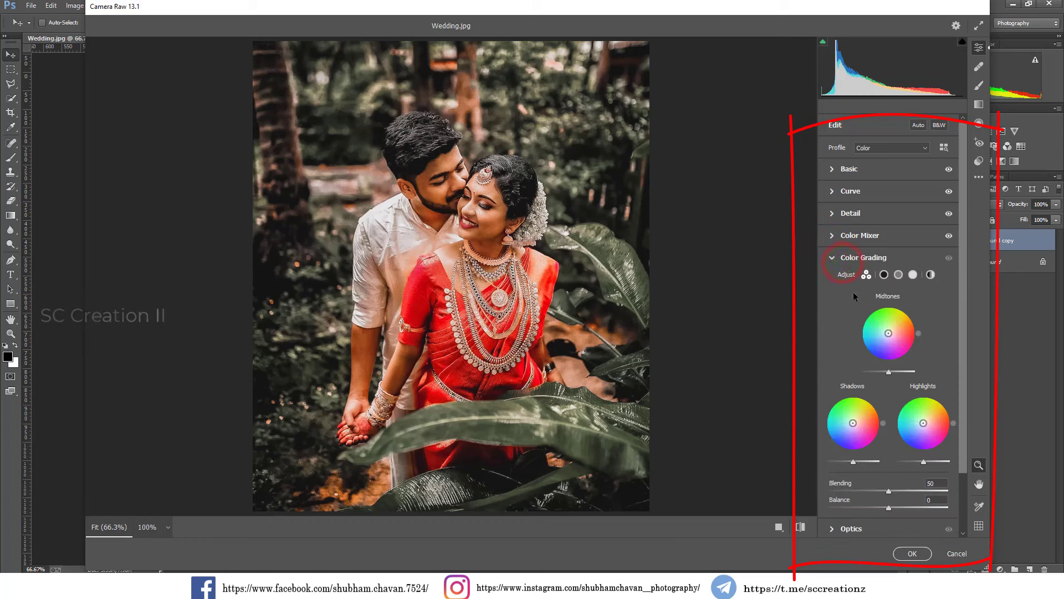
{"action": "left_click", "coordinate": [885, 275]}
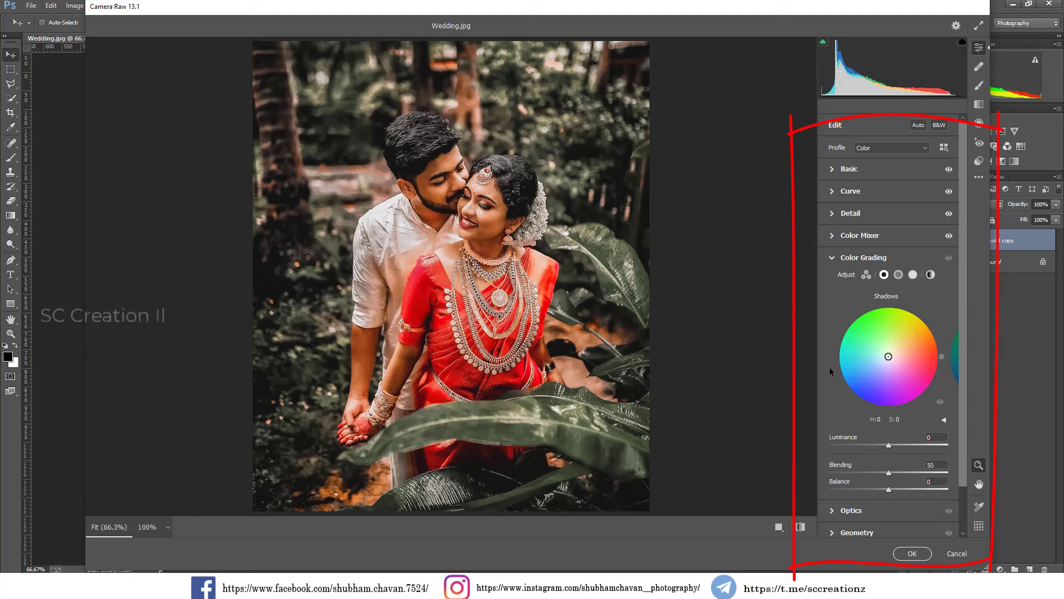
{"action": "left_click", "coordinate": [946, 421]}
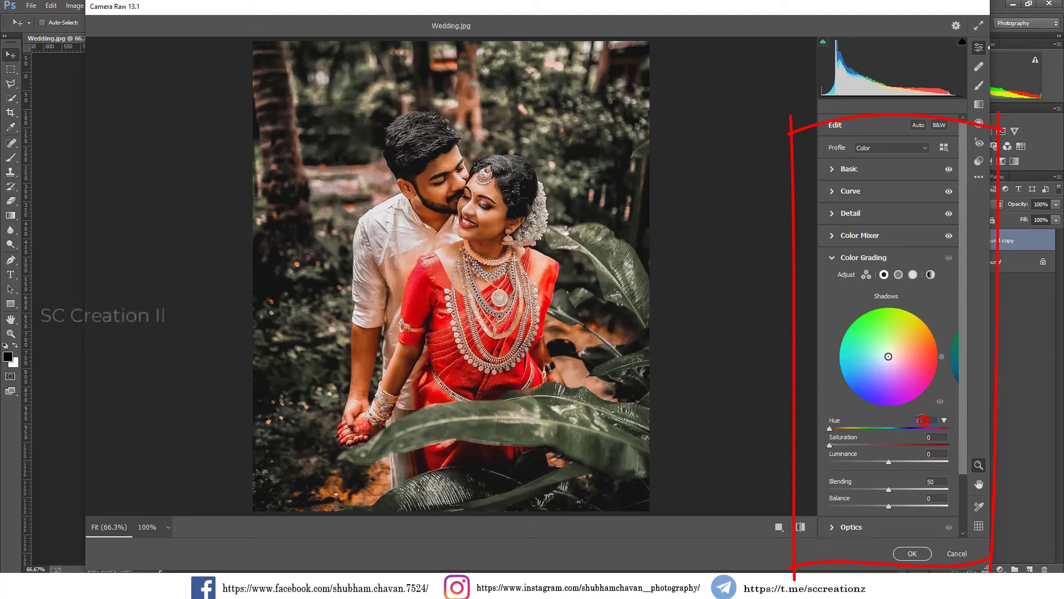
{"action": "type", "text": "90"}
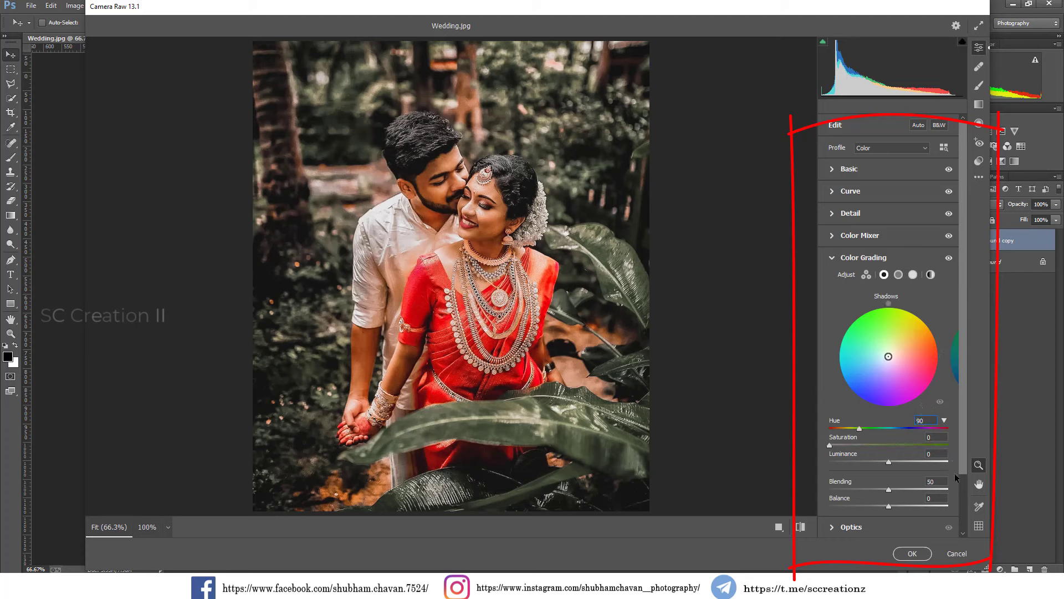
{"action": "key", "text": "BackSpace"}
{"action": "type", "text": "10"}
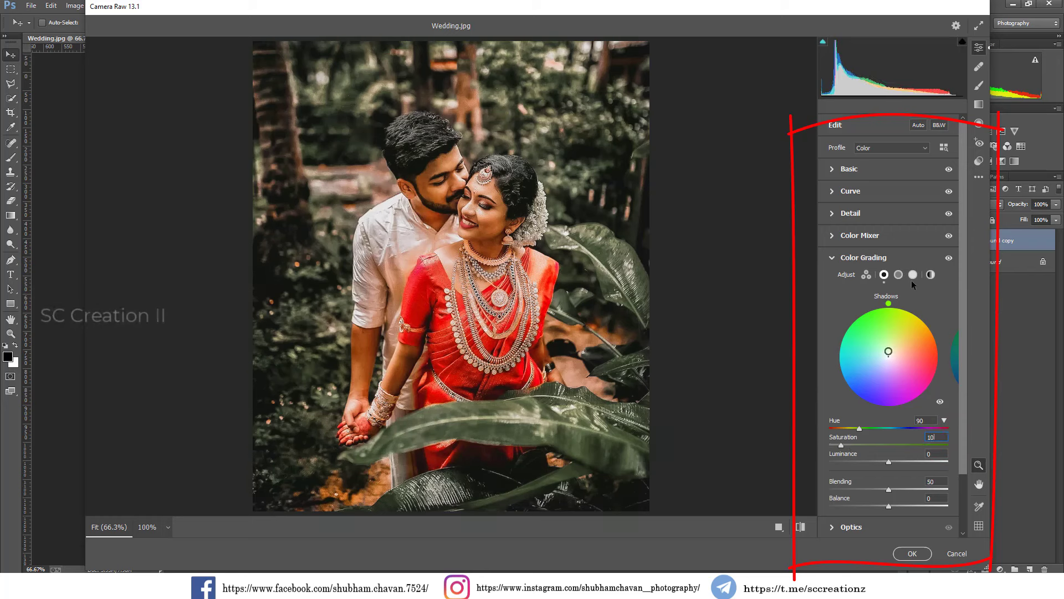
- Set the Color Grading blending to 100 and tint the highlights with hue 210 and saturation 5
{"action": "left_click", "coordinate": [914, 275]}
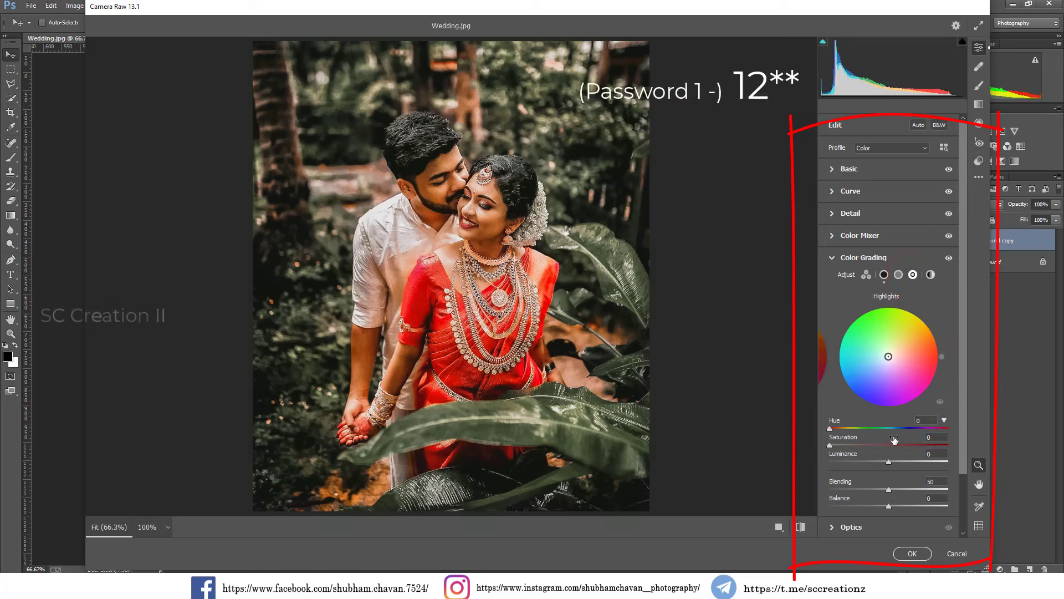
{"action": "left_click_drag", "start_coordinate": [891, 491], "coordinate": [948, 490]}
{"action": "left_click", "coordinate": [914, 275]}
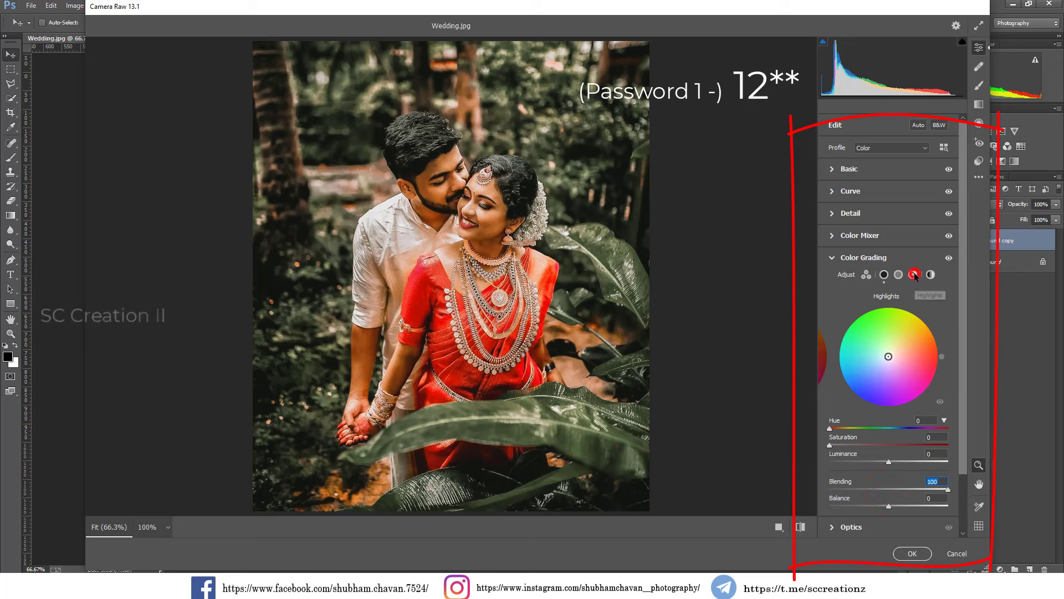
{"action": "left_click", "coordinate": [932, 420]}
{"action": "type", "text": "90"}
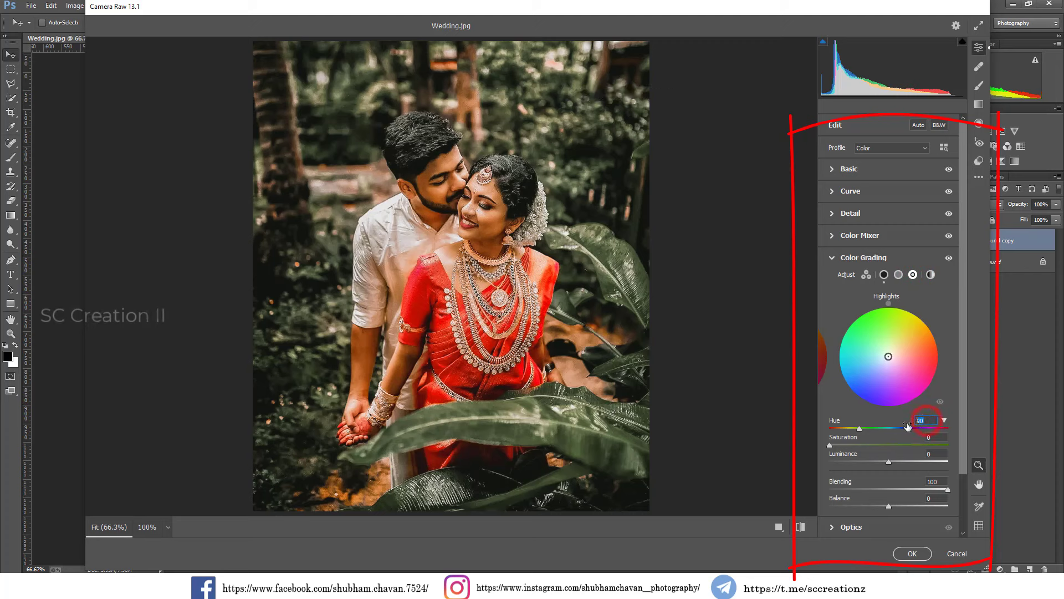
{"action": "type", "text": "210"}
{"action": "left_click", "coordinate": [938, 438]}
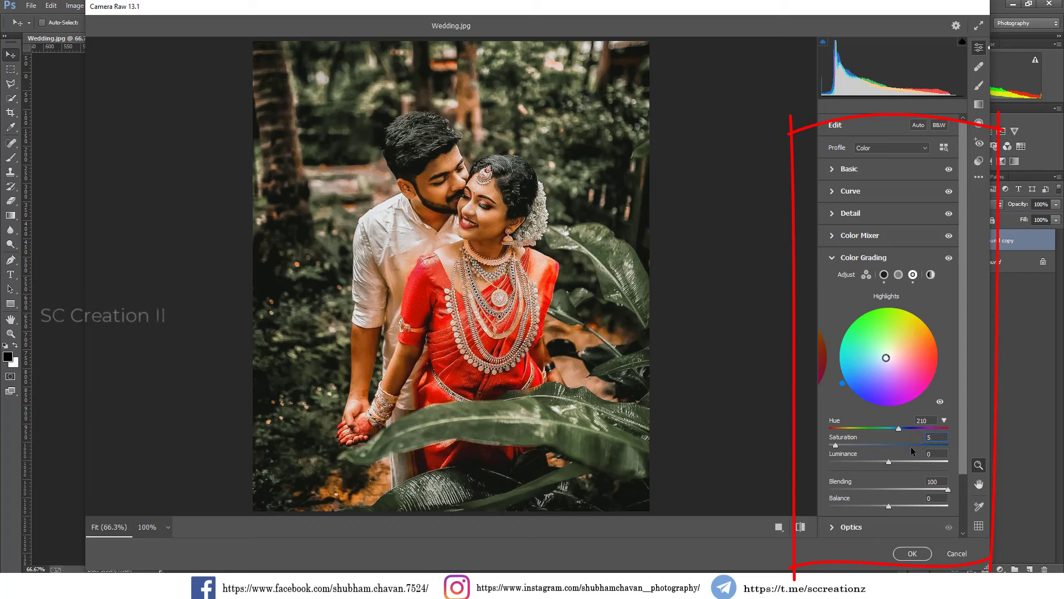
- Review the shadow and highlight settings of the Color Grading
{"action": "left_click", "coordinate": [945, 421]}
{"action": "left_click", "coordinate": [944, 421]}
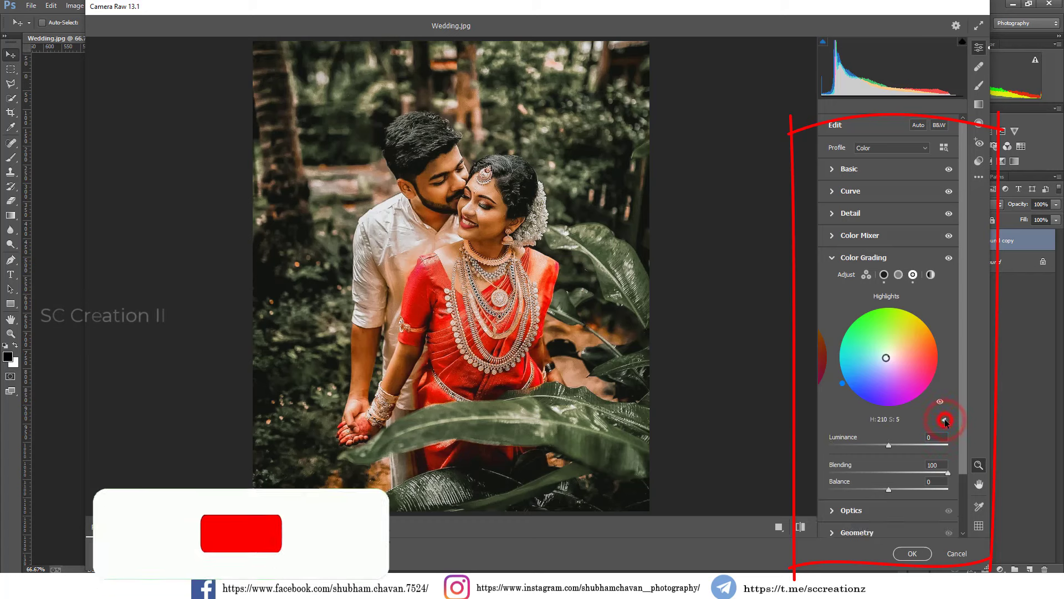
{"action": "left_click", "coordinate": [884, 274]}
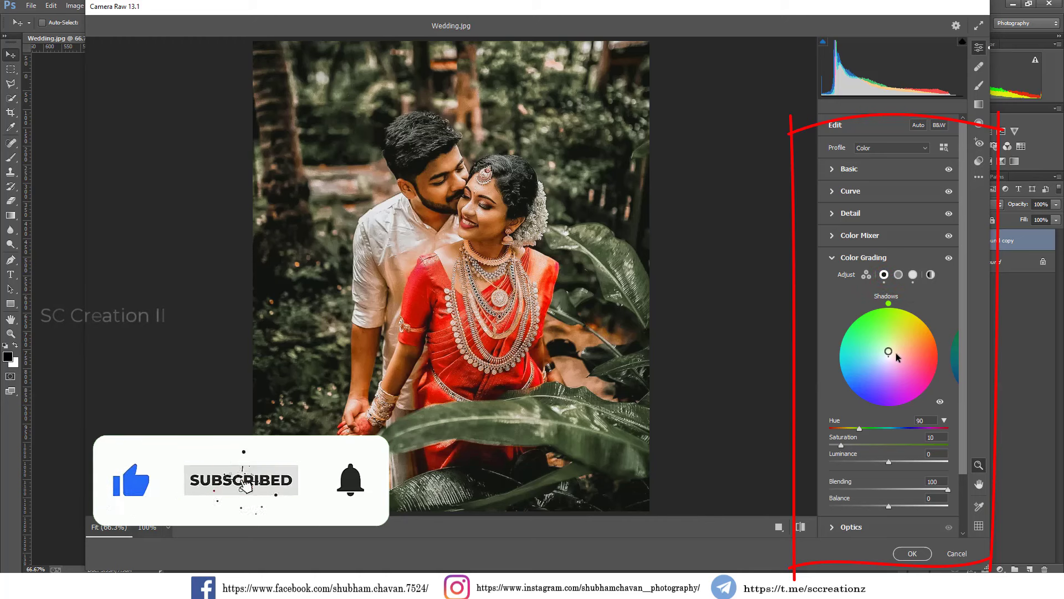
{"action": "left_click", "coordinate": [913, 274]}
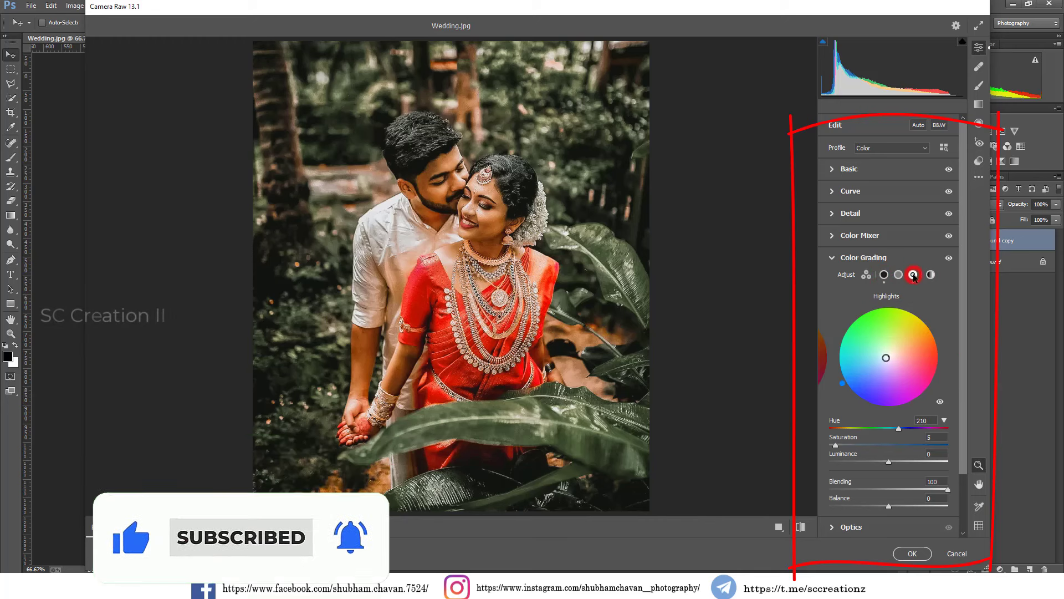
{"action": "left_click", "coordinate": [842, 256]}
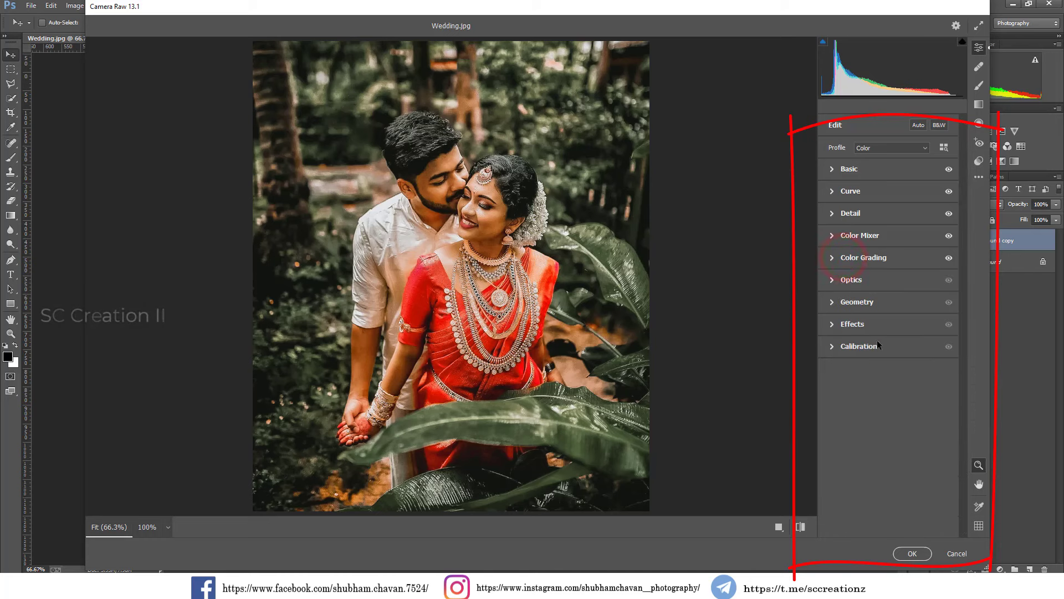
- Calibrate the primaries: Blue hue -11, Green hue +60 with saturation -7, and Red hue +10
{"action": "left_click", "coordinate": [853, 346]}
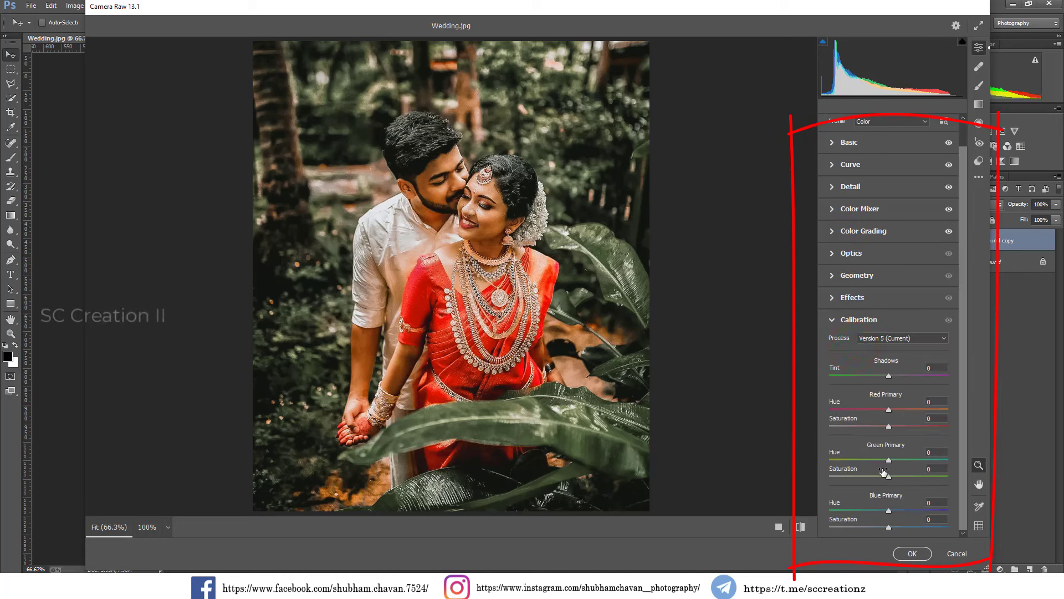
{"action": "left_click_drag", "start_coordinate": [885, 512], "coordinate": [881, 514]}
{"action": "left_click_drag", "start_coordinate": [890, 460], "coordinate": [921, 460]}
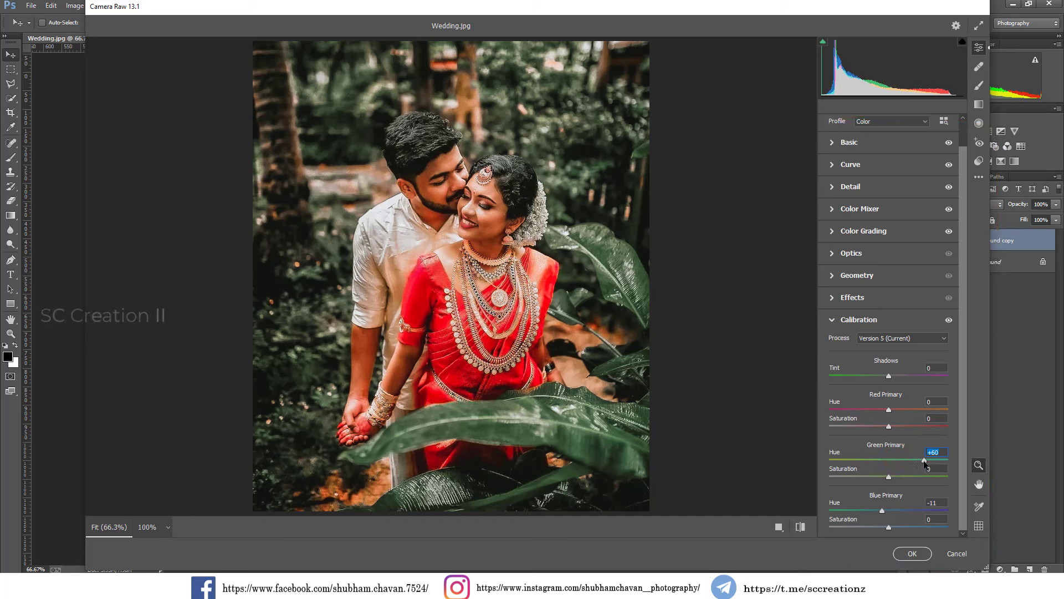
{"action": "left_click_drag", "start_coordinate": [889, 477], "coordinate": [886, 477]}
{"action": "left_click_drag", "start_coordinate": [888, 477], "coordinate": [887, 478]}
{"action": "left_click_drag", "start_coordinate": [890, 410], "coordinate": [896, 410]}
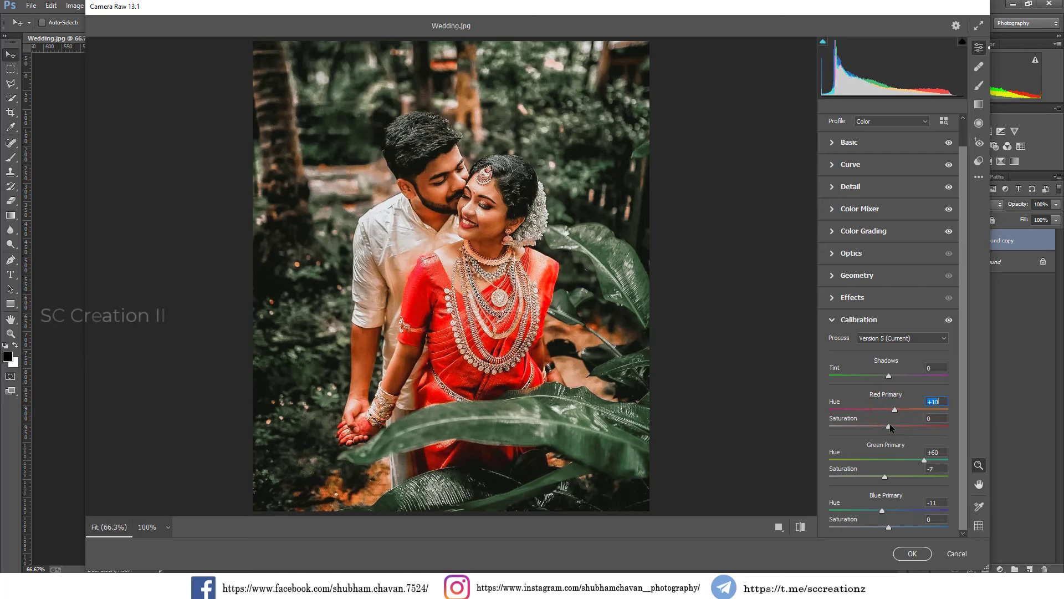
- Inspect the couple up close and compare the photo's before and after versions side by side
{"action": "left_click_drag", "start_coordinate": [478, 214], "coordinate": [545, 296]}
{"action": "left_click", "coordinate": [538, 293]}
{"action": "left_click", "coordinate": [779, 527]}
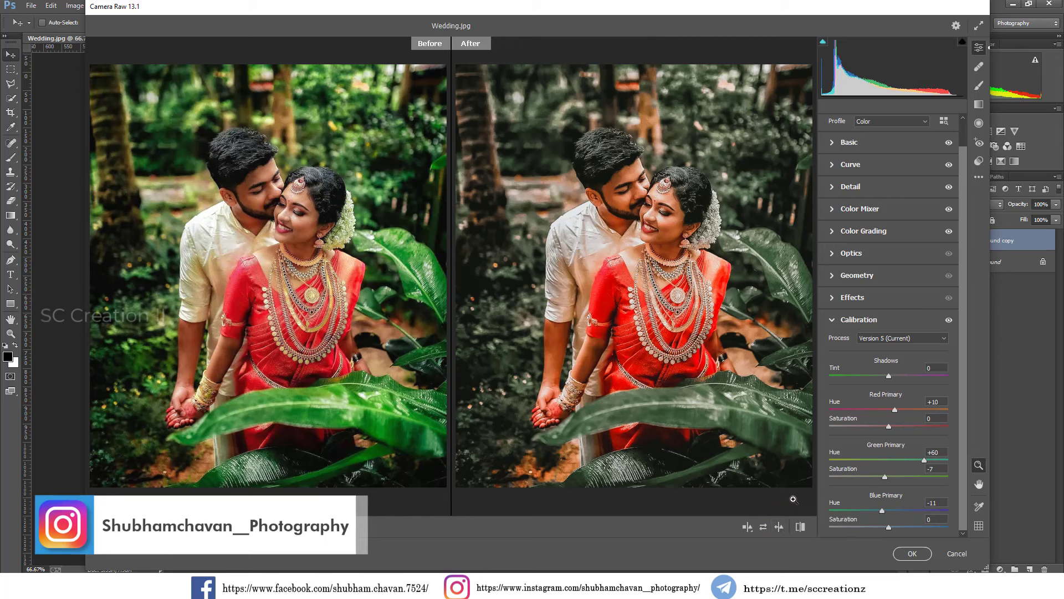
- Apply the Camera Raw filter with Vignetting at -10 and compare the graded layer with the original photo
{"action": "left_click", "coordinate": [847, 320]}
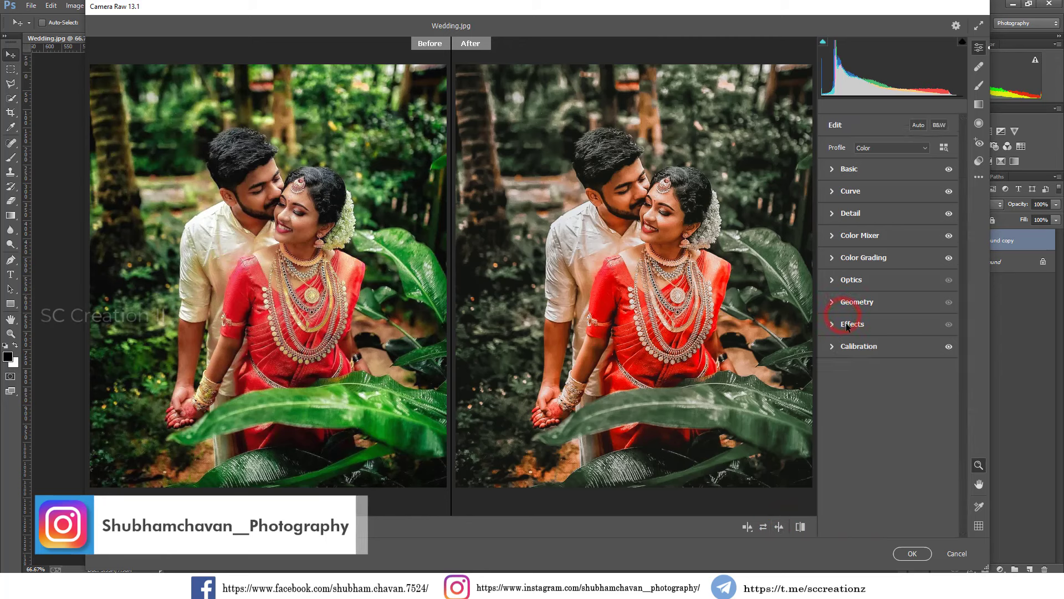
{"action": "left_click", "coordinate": [847, 324]}
{"action": "left_click_drag", "start_coordinate": [885, 376], "coordinate": [883, 374]}
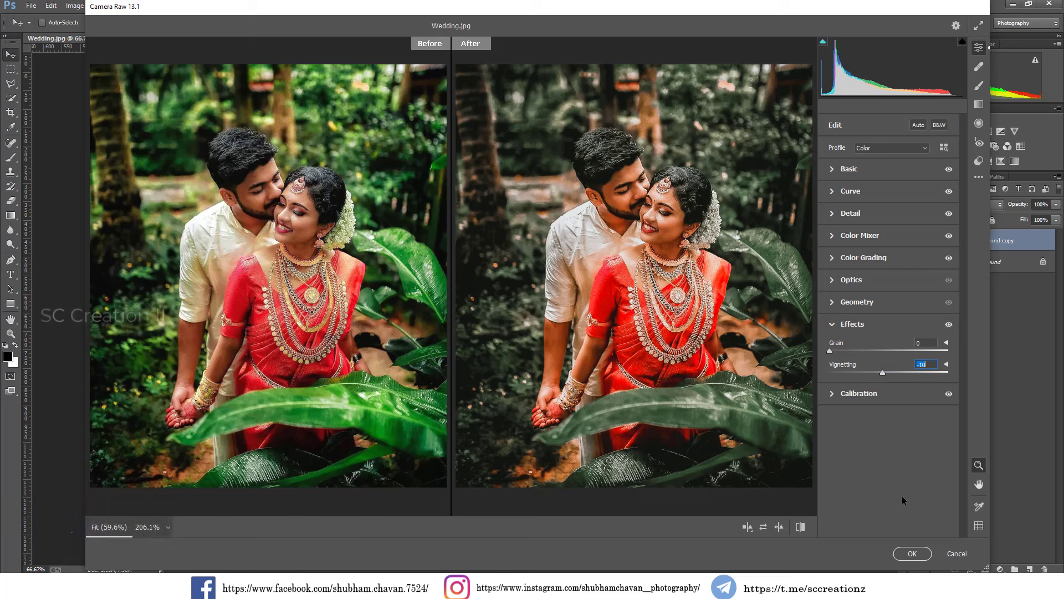
{"action": "left_click", "coordinate": [912, 554]}
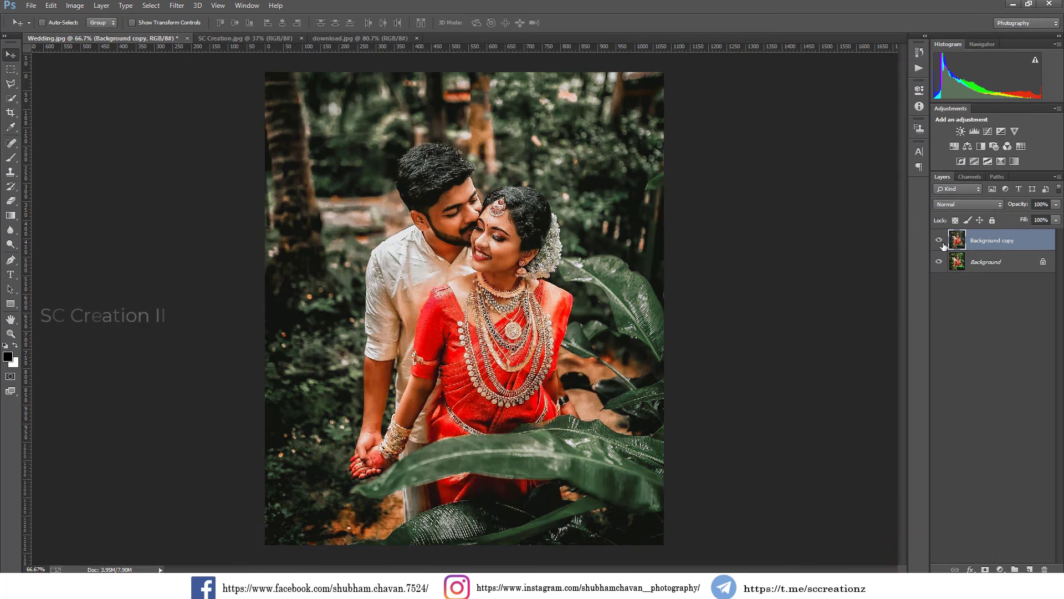
{"action": "left_click", "coordinate": [940, 240]}
{"action": "left_click", "coordinate": [939, 240]}
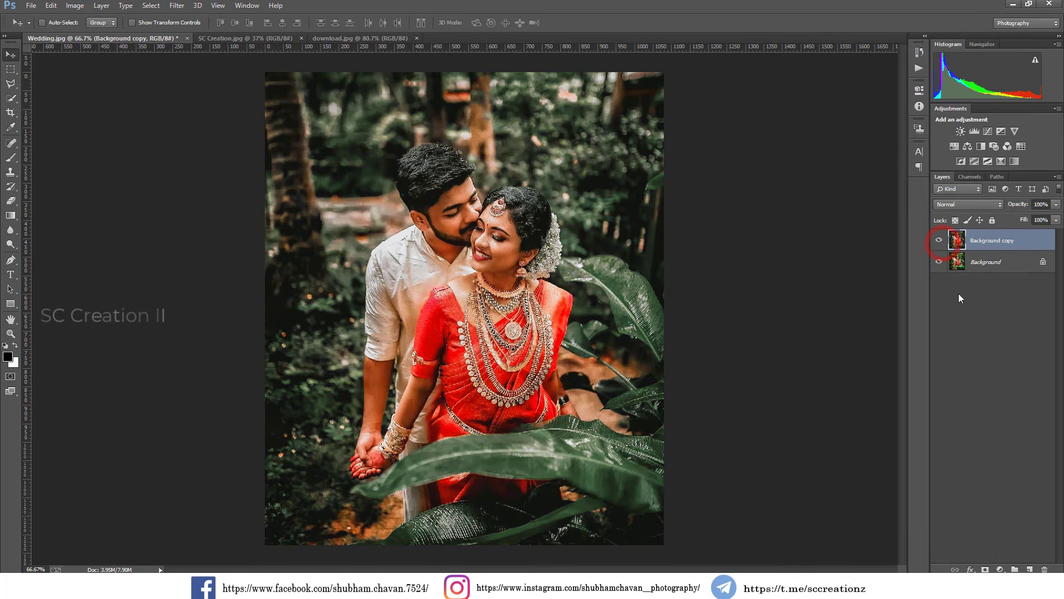
- Add a Selective Color adjustment layer above the graded copy with Cyan at +10% for the Reds
{"action": "left_click", "coordinate": [993, 569]}
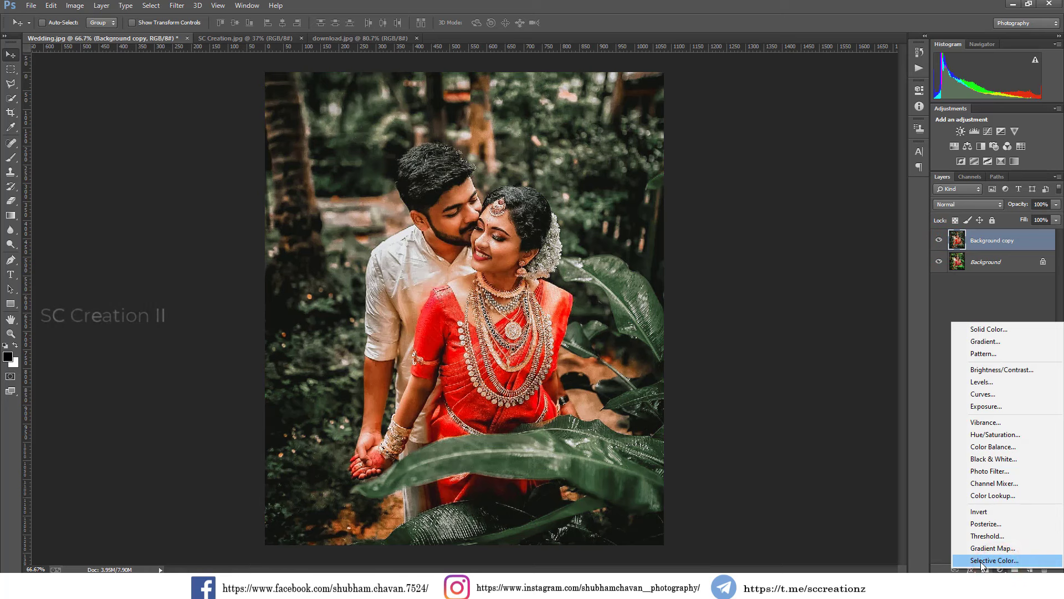
{"action": "left_click", "coordinate": [983, 560]}
{"action": "left_click_drag", "start_coordinate": [843, 156], "coordinate": [845, 156]}
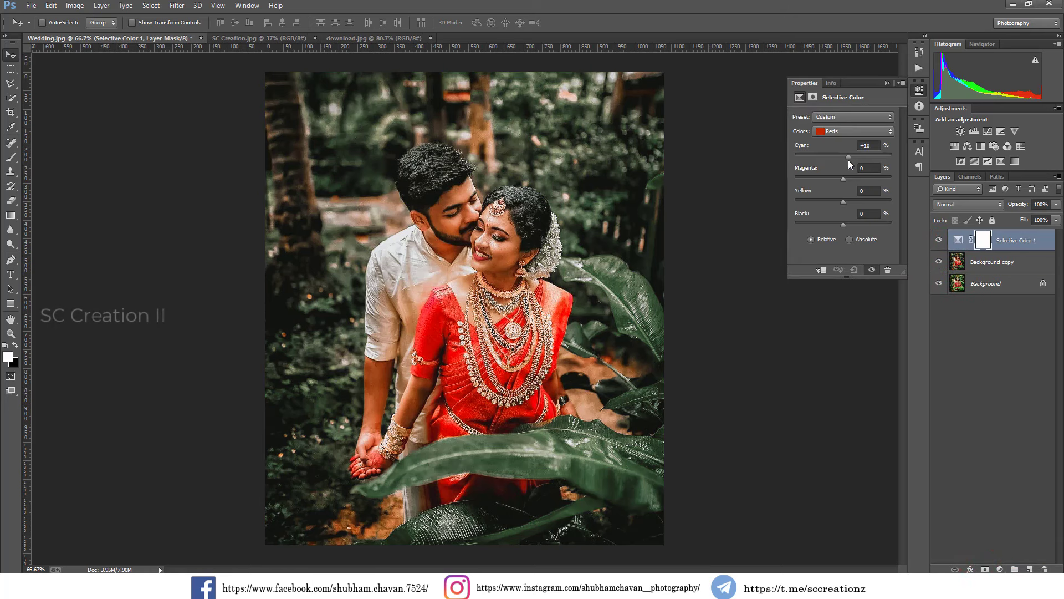
{"action": "left_click", "coordinate": [886, 83]}
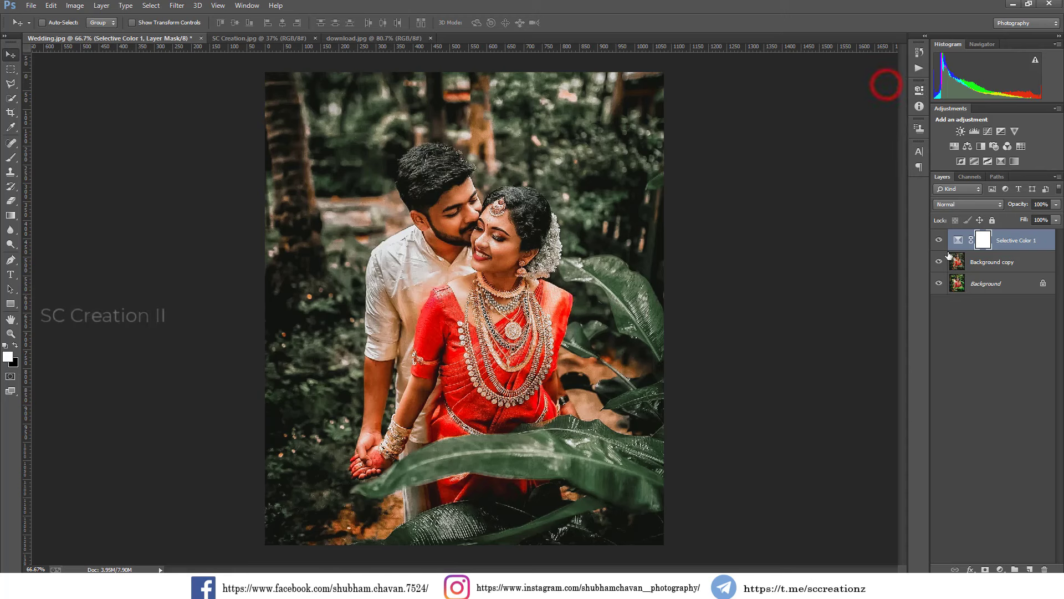
- Compare the photo with and without the Selective Color adjustment, and merge it down into the Background copy
{"action": "left_click", "coordinate": [939, 240]}
{"action": "left_click", "coordinate": [939, 240]}
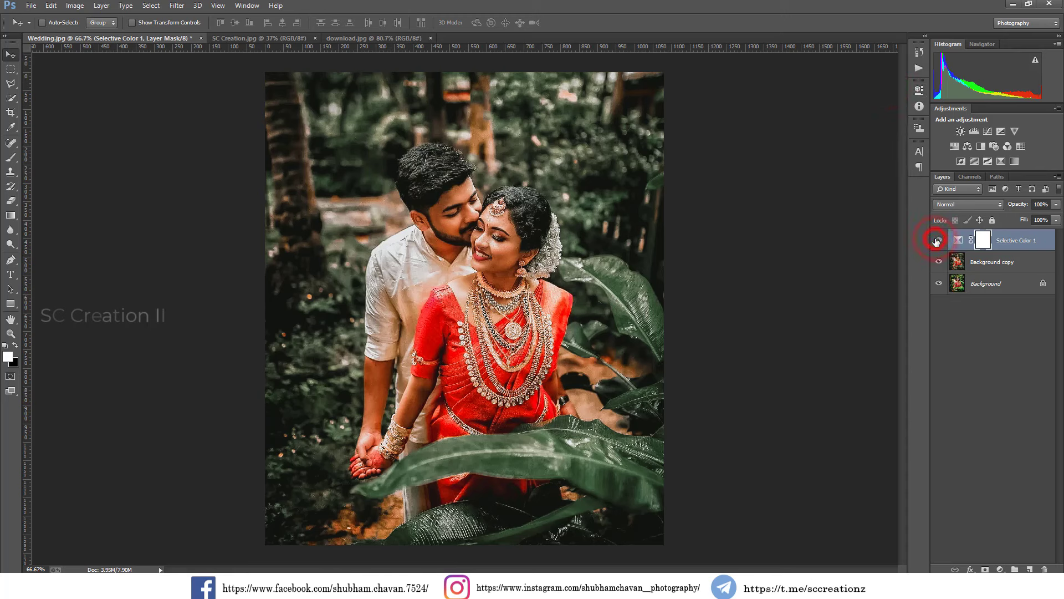
{"action": "right_click", "coordinate": [1021, 242]}
{"action": "left_click", "coordinate": [920, 401]}
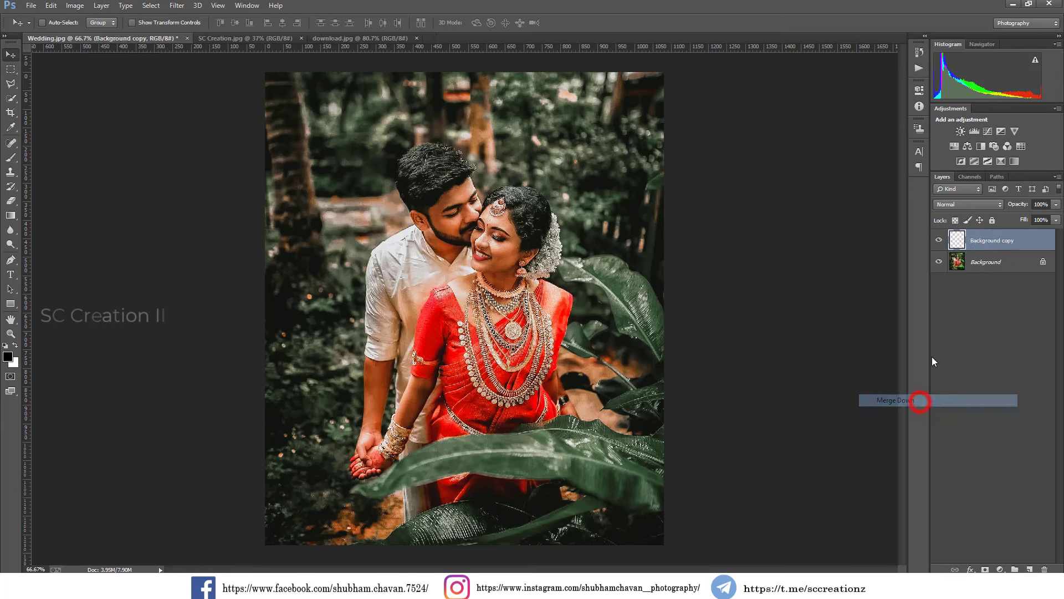
- Compare the merged copy with the original, and add a Selective Color adjustment layer with Black at -6% for the Reds
{"action": "left_click", "coordinate": [939, 240]}
{"action": "left_click", "coordinate": [939, 240]}
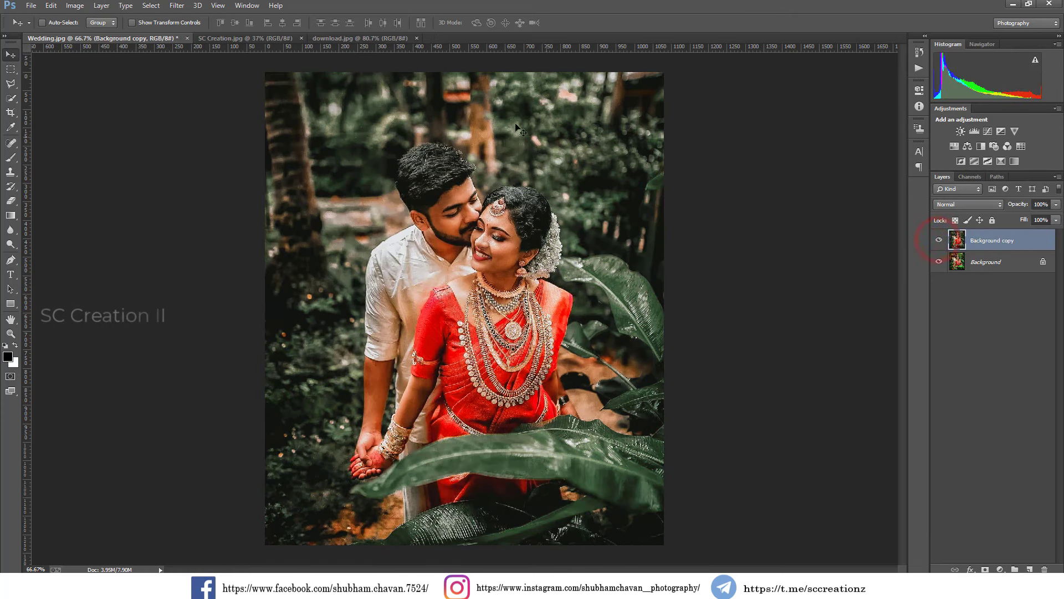
{"action": "left_click", "coordinate": [1001, 569]}
{"action": "left_click", "coordinate": [1003, 560]}
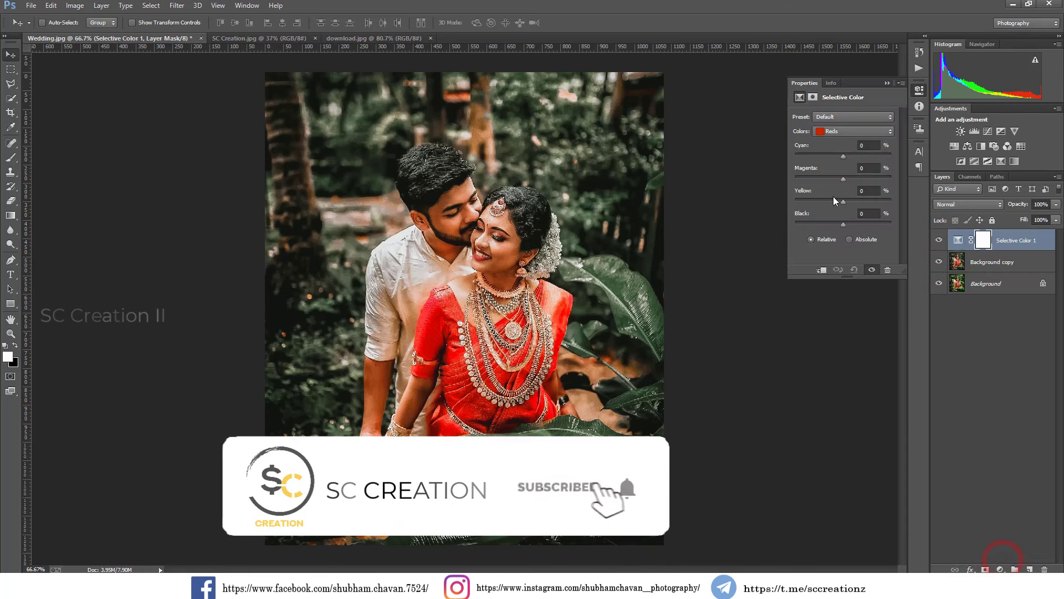
{"action": "mouse_move", "coordinate": [847, 223]}
{"action": "left_mouse_down"}
{"action": "mouse_move", "coordinate": [827, 222]}
{"action": "mouse_move", "coordinate": [850, 225]}
{"action": "mouse_move", "coordinate": [840, 225]}
{"action": "left_mouse_up"}
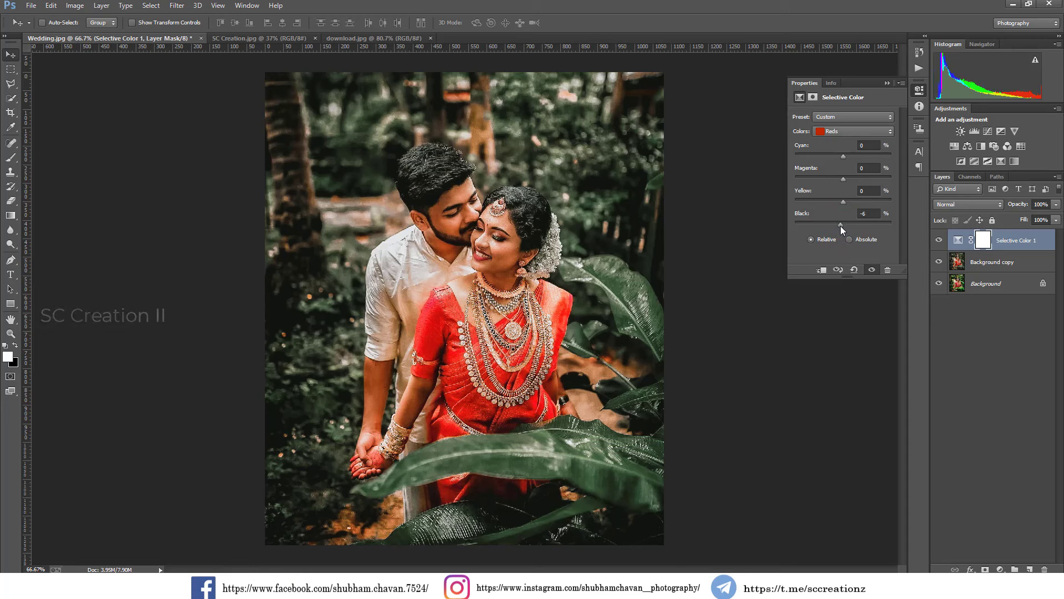
{"action": "left_click", "coordinate": [887, 83]}
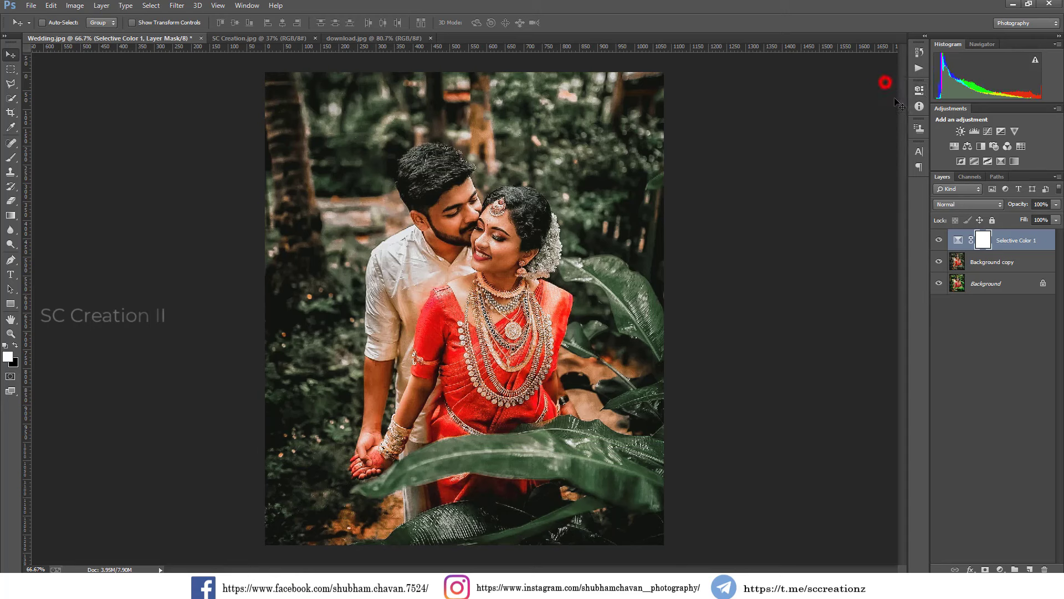
{"action": "right_click", "coordinate": [942, 242]}
{"action": "left_click", "coordinate": [909, 411]}
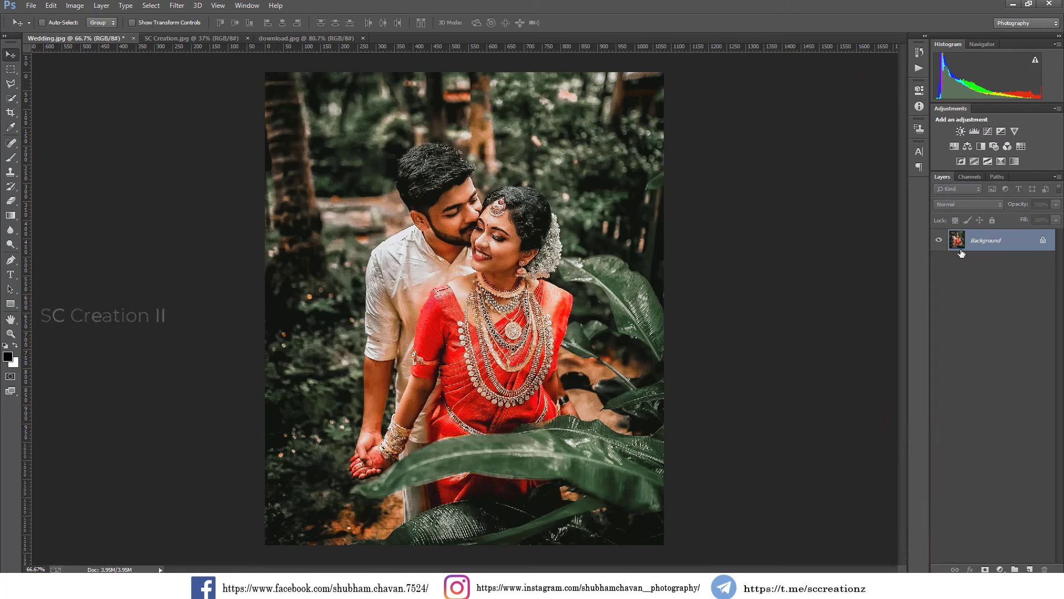
{"action": "key", "text": "ctrl+z"}
- Merge the Selective Color adjustment layer down into the Background copy of Wedding.jpg
{"action": "right_click", "coordinate": [1023, 240]}
{"action": "left_click", "coordinate": [925, 401]}
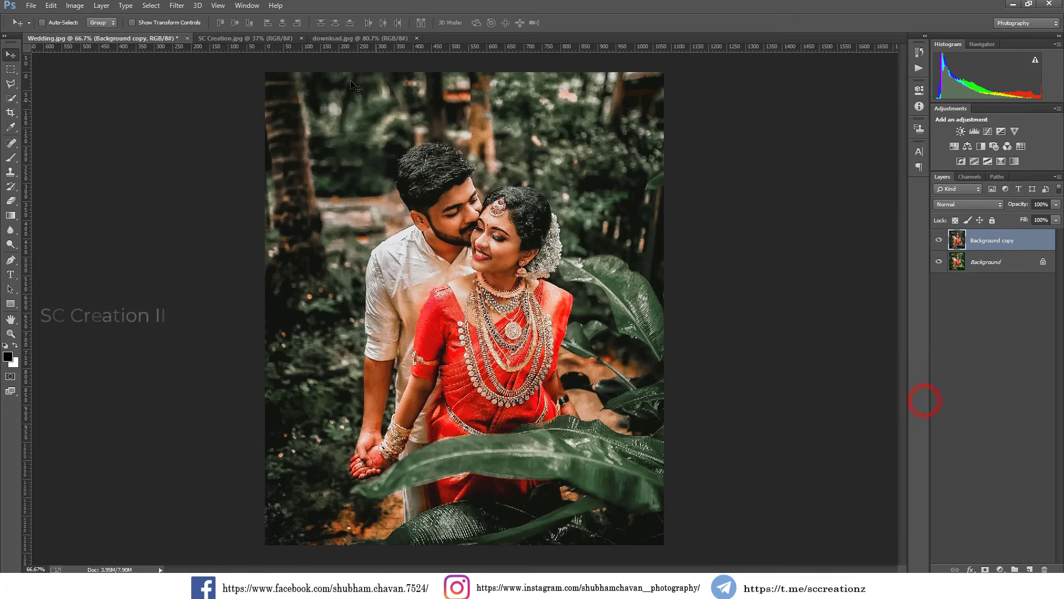
- Switch to the SC Creation.jpg photo and duplicate its Background layer as Background copy
{"action": "left_click", "coordinate": [278, 38]}
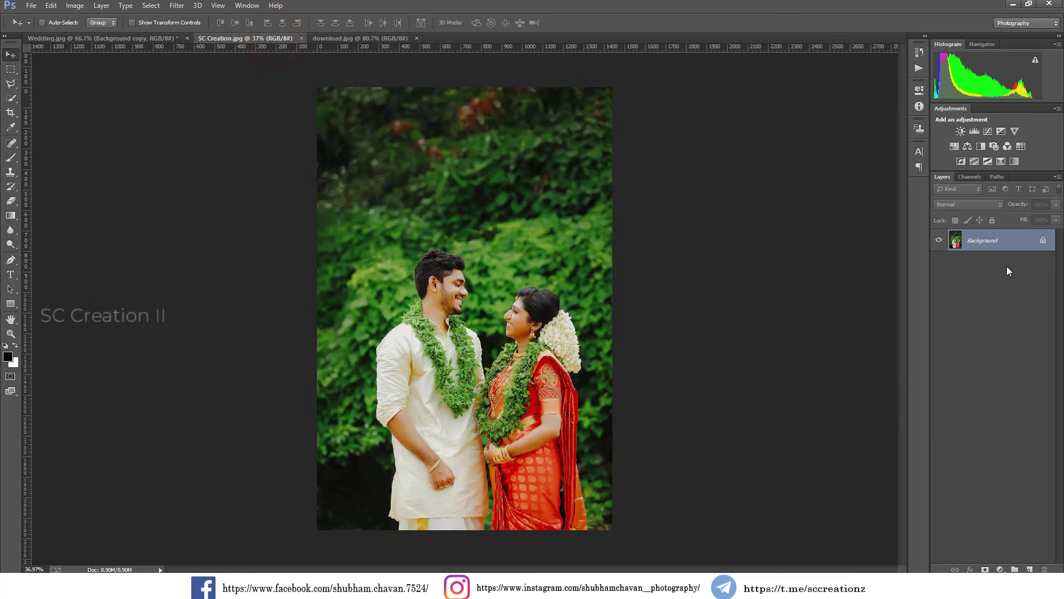
{"action": "right_click", "coordinate": [995, 244]}
{"action": "left_click", "coordinate": [964, 269]}
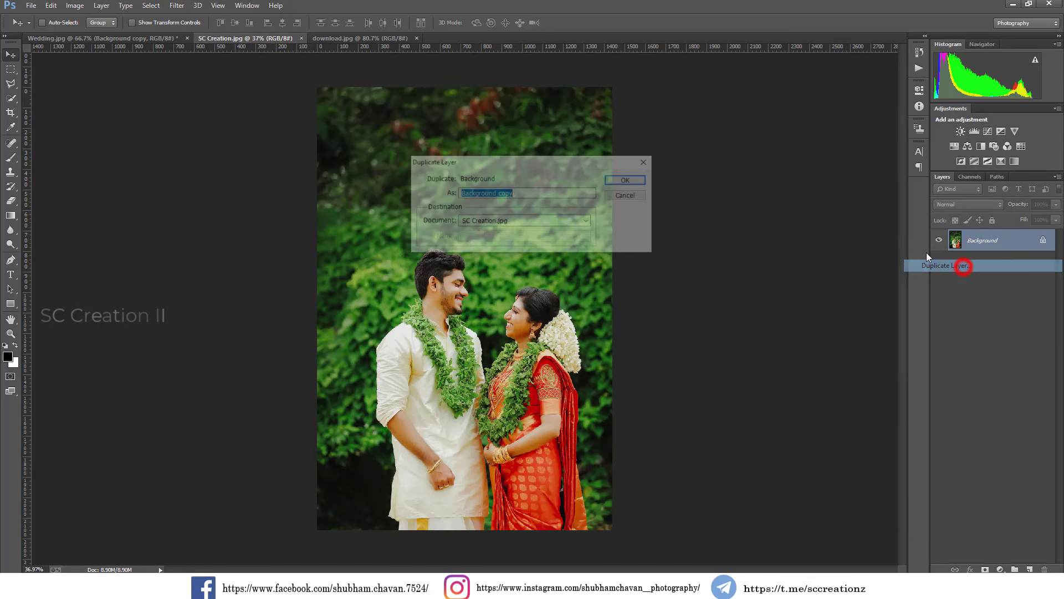
{"action": "left_click", "coordinate": [628, 180]}
- Apply Levels to the Background copy, lowering the white input level and slightly raising the black input level
{"action": "left_click", "coordinate": [75, 6]}
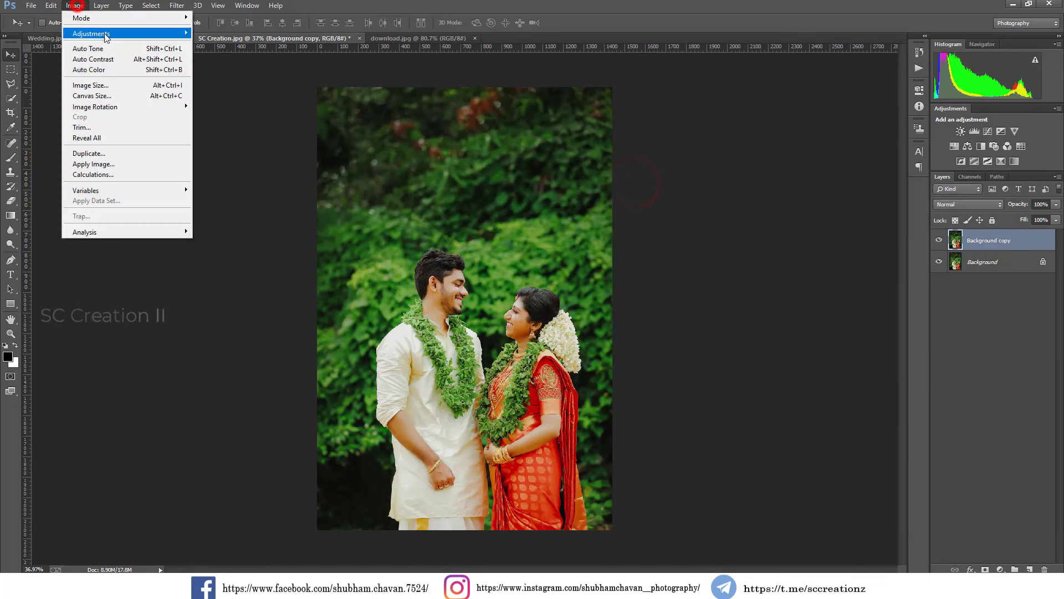
{"action": "left_click", "coordinate": [104, 32]}
{"action": "left_click", "coordinate": [207, 44]}
{"action": "left_click_drag", "start_coordinate": [869, 217], "coordinate": [857, 222]}
{"action": "left_click_drag", "start_coordinate": [728, 217], "coordinate": [733, 217]}
{"action": "left_click", "coordinate": [896, 114]}
{"action": "key", "text": "v"}
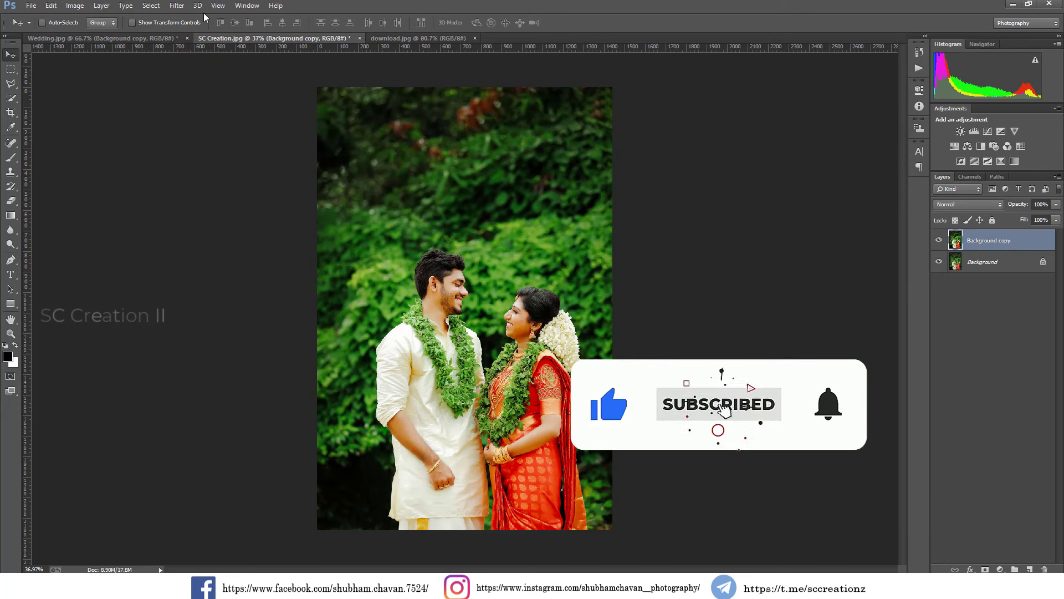
- Reapply the last Camera Raw Filter to the Background copy and compare the graded couple with the original up close
{"action": "left_click", "coordinate": [177, 6]}
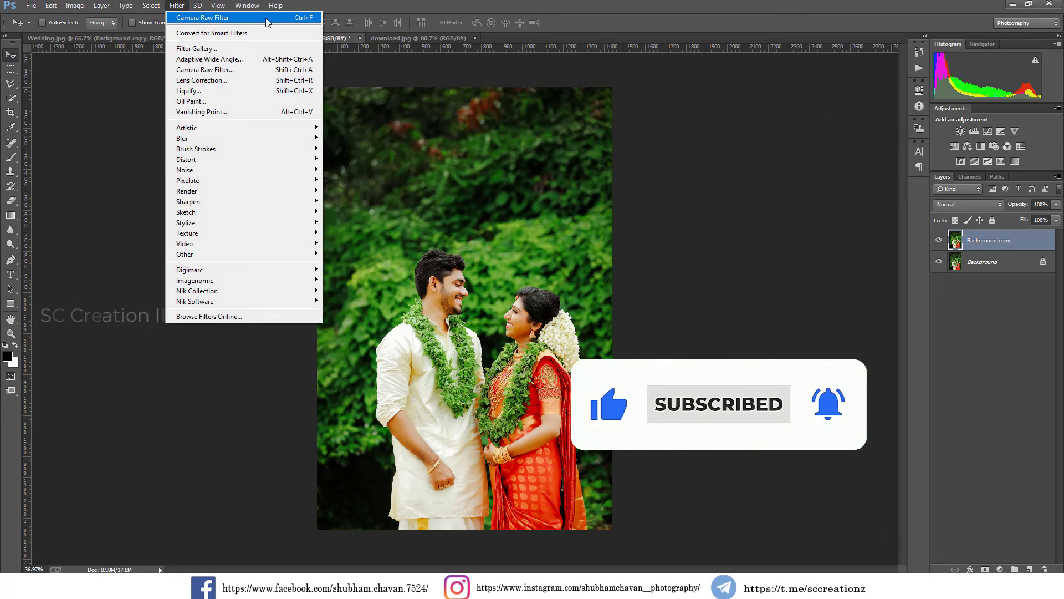
{"action": "left_click", "coordinate": [259, 18]}
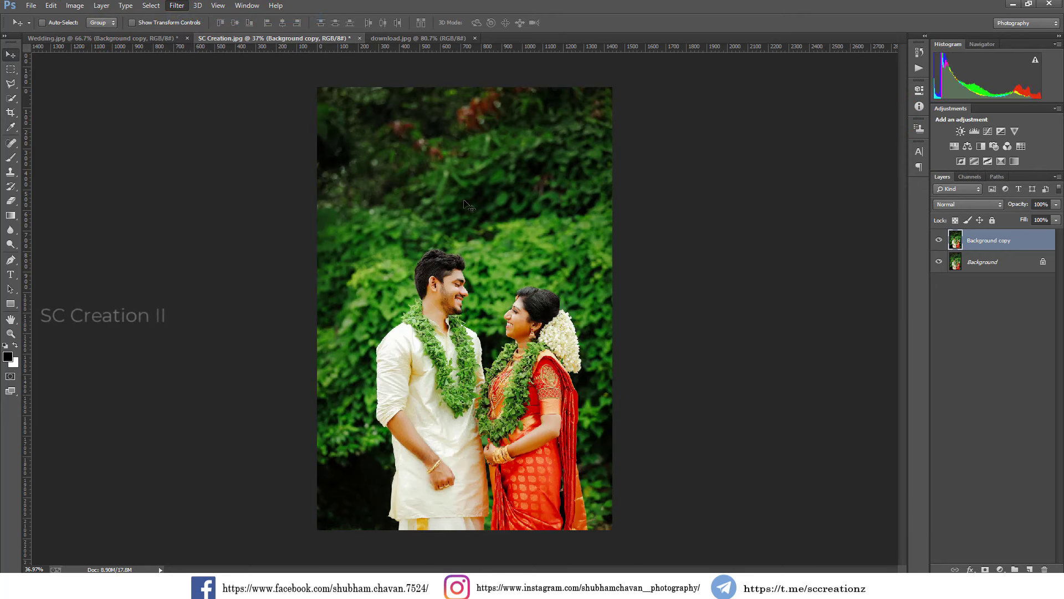
{"action": "left_click", "coordinate": [938, 239]}
{"action": "left_click", "coordinate": [938, 239]}
{"action": "scroll", "coordinate": [485, 304], "scroll_direction": "up", "scroll_amount": 5}
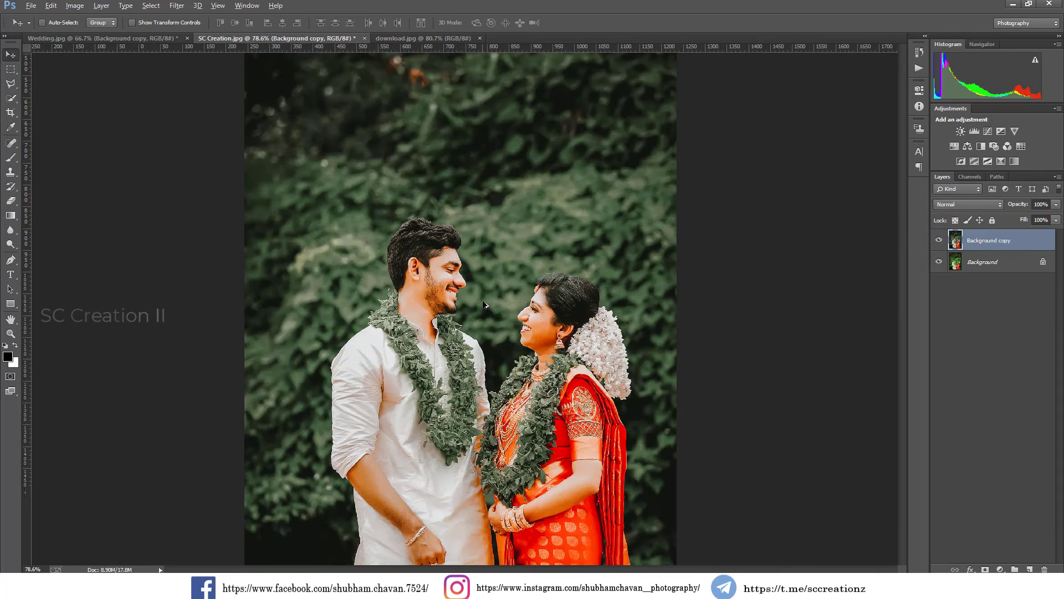
{"action": "scroll", "coordinate": [485, 304], "scroll_direction": "up", "scroll_amount": 2}
{"action": "left_click", "coordinate": [939, 242]}
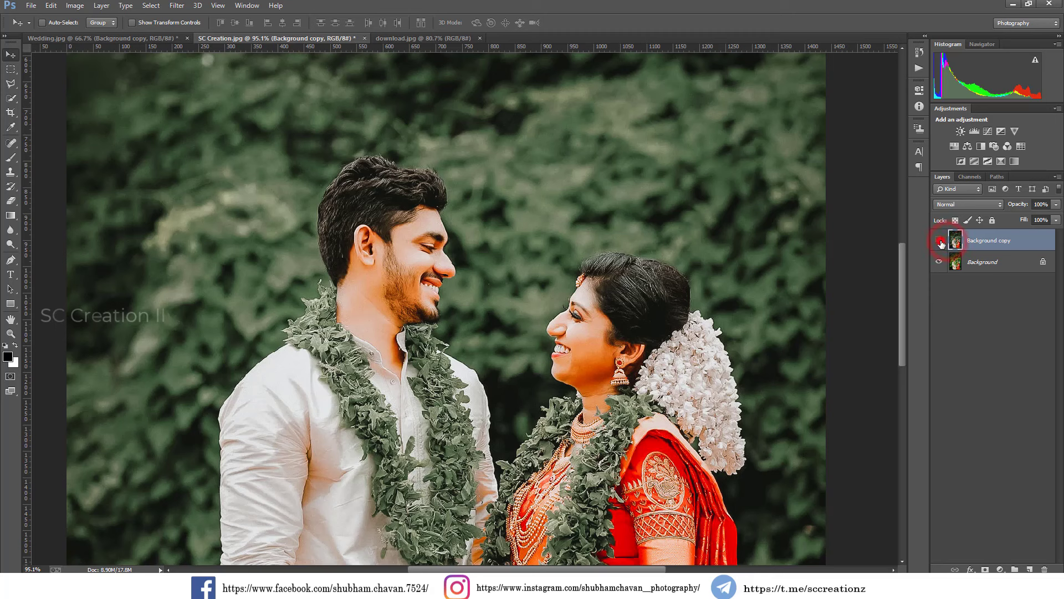
{"action": "left_click", "coordinate": [939, 242]}
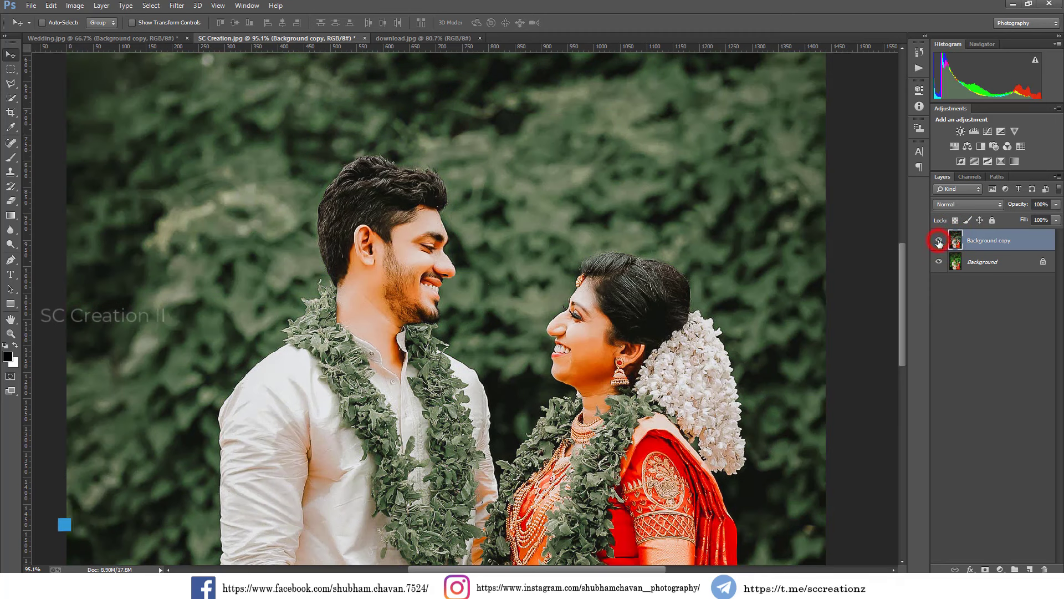
- Soften the grading on the groom's and bride's faces using the Eraser at size 200 and 52% opacity
{"action": "left_click", "coordinate": [10, 200]}
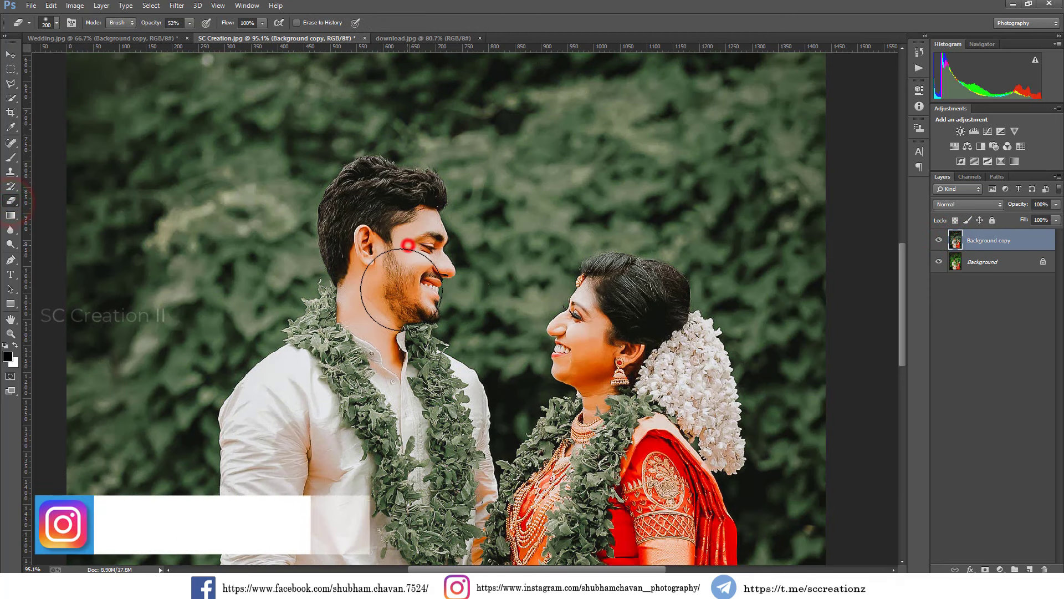
{"action": "mouse_move", "coordinate": [408, 244]}
{"action": "left_mouse_down"}
{"action": "mouse_move", "coordinate": [360, 288]}
{"action": "mouse_move", "coordinate": [428, 240]}
{"action": "mouse_move", "coordinate": [394, 249]}
{"action": "left_mouse_up"}
{"action": "mouse_move", "coordinate": [390, 304]}
{"action": "left_mouse_down"}
{"action": "mouse_move", "coordinate": [369, 322]}
{"action": "mouse_move", "coordinate": [405, 339]}
{"action": "left_mouse_up"}
{"action": "left_click_drag", "start_coordinate": [603, 351], "coordinate": [596, 386]}
{"action": "scroll", "coordinate": [596, 386], "scroll_direction": "down", "scroll_amount": 1}
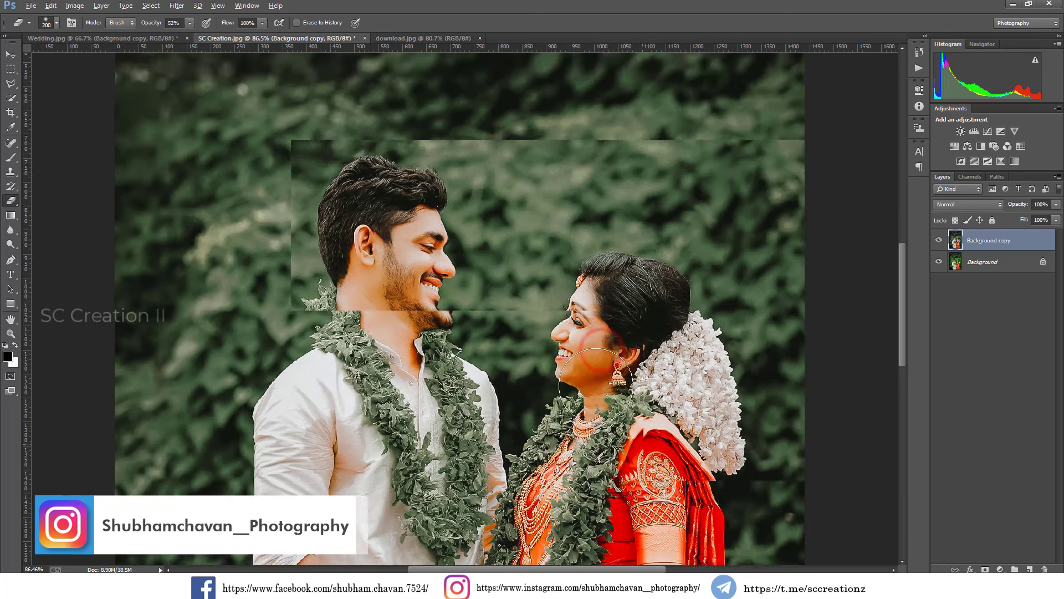
{"action": "scroll", "coordinate": [597, 383], "scroll_direction": "down", "scroll_amount": 10}
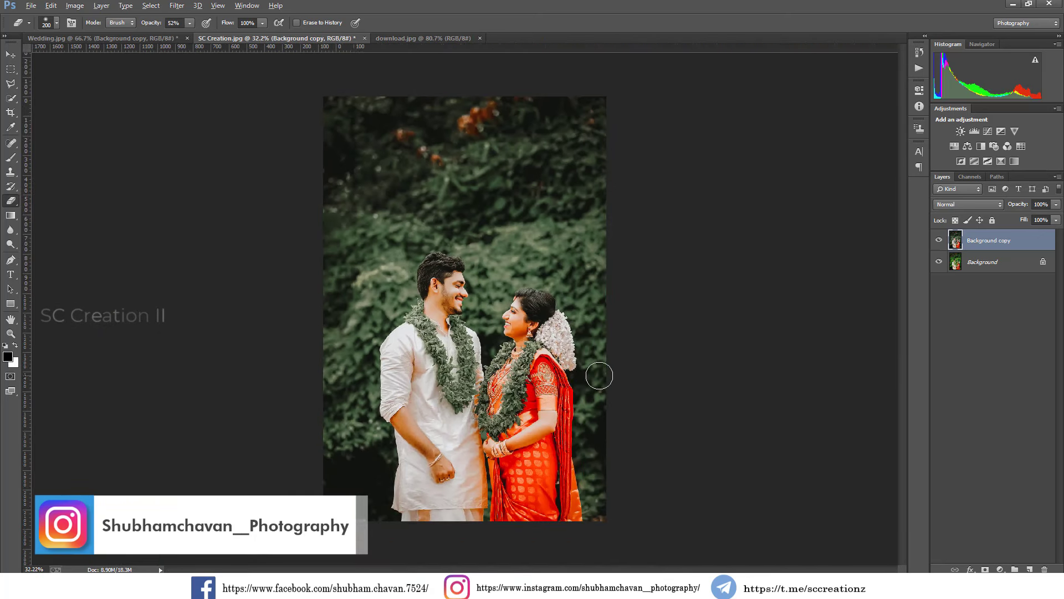
- Add a Selective Color adjustment layer above the Background copy with Cyan at +10% for the Reds
{"action": "left_click", "coordinate": [1001, 569]}
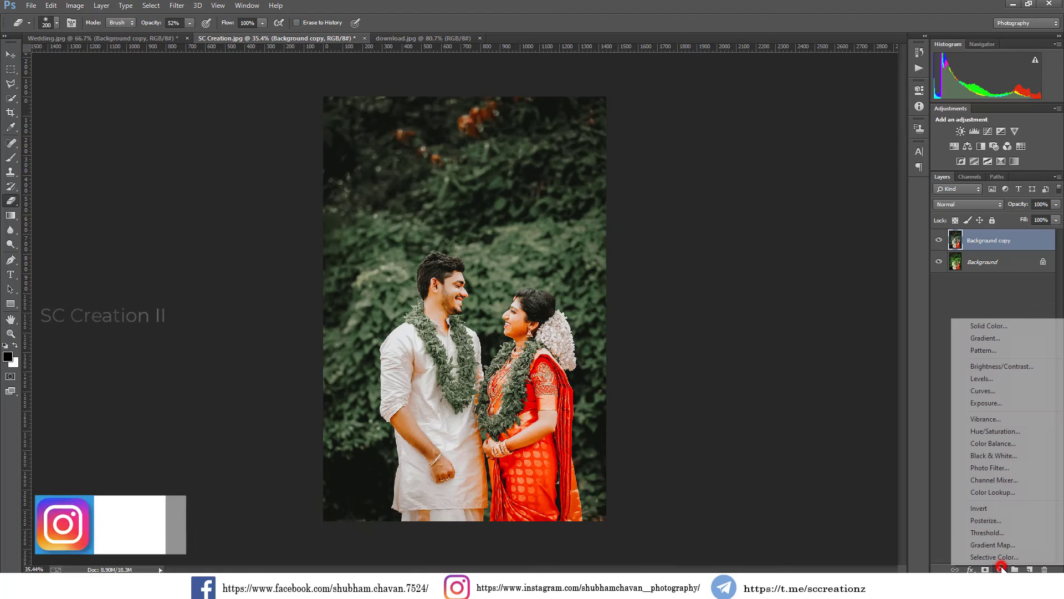
{"action": "left_click", "coordinate": [998, 557]}
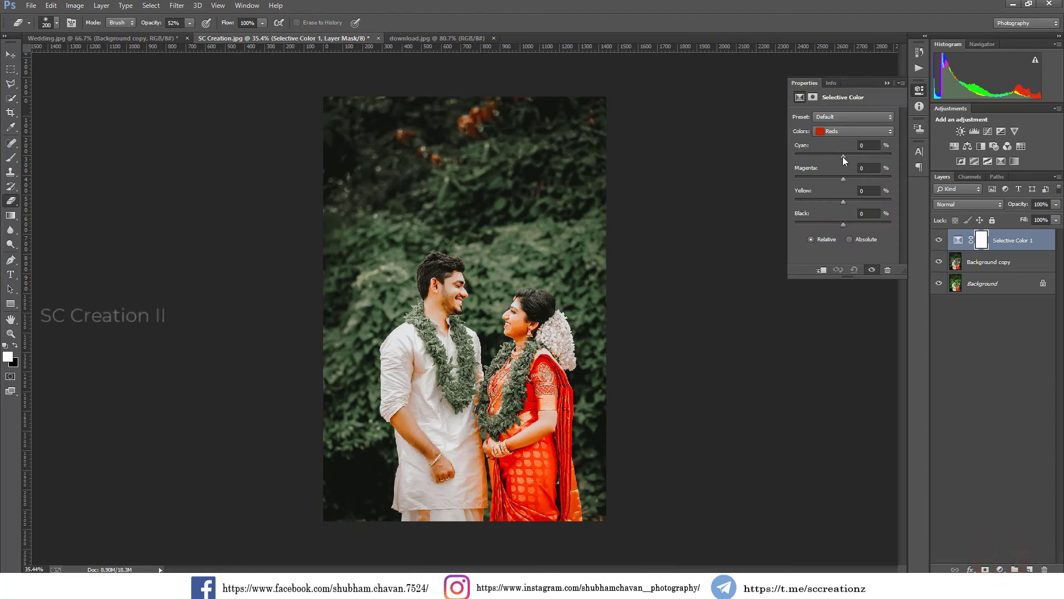
{"action": "left_click_drag", "start_coordinate": [843, 156], "coordinate": [849, 156]}
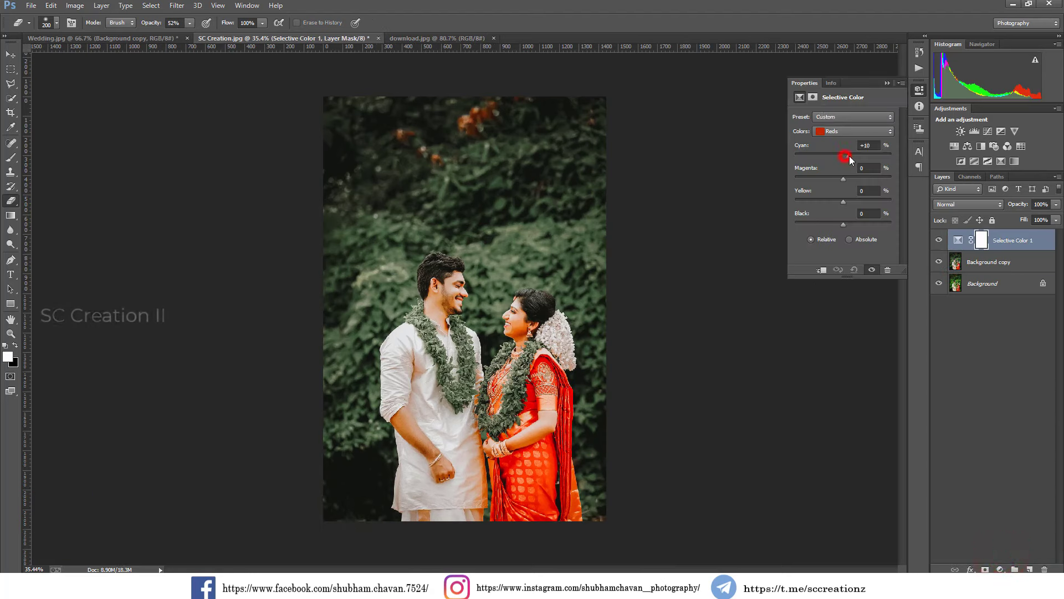
{"action": "left_click", "coordinate": [886, 84]}
- Merge the Selective Color adjustment down into the Background copy of SC Creation.jpg and compare the result with the original photo
{"action": "left_click", "coordinate": [939, 241]}
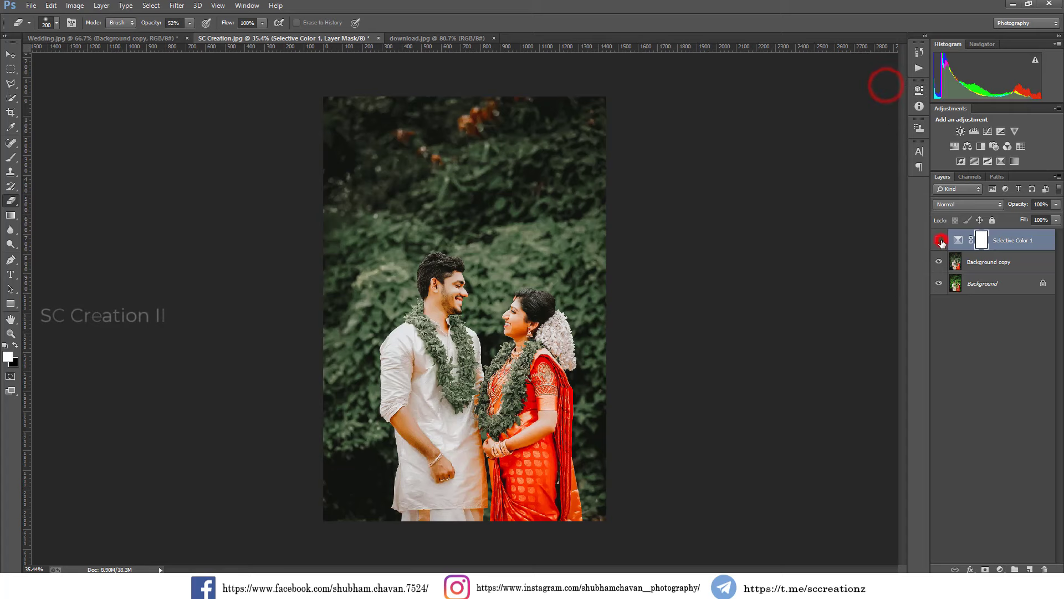
{"action": "right_click", "coordinate": [1031, 240]}
{"action": "left_click", "coordinate": [918, 400]}
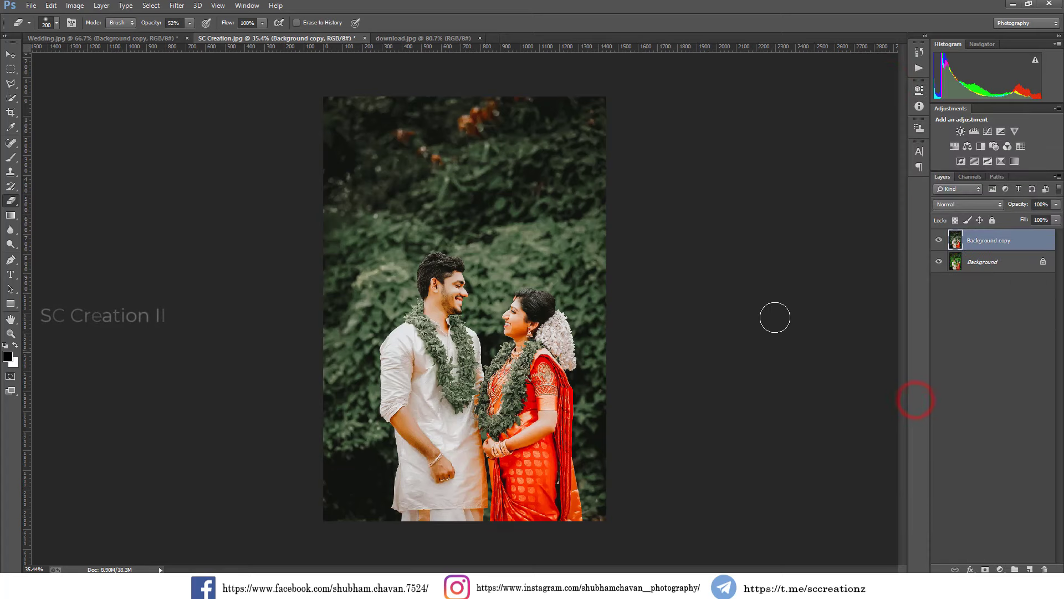
{"action": "key", "text": "x"}
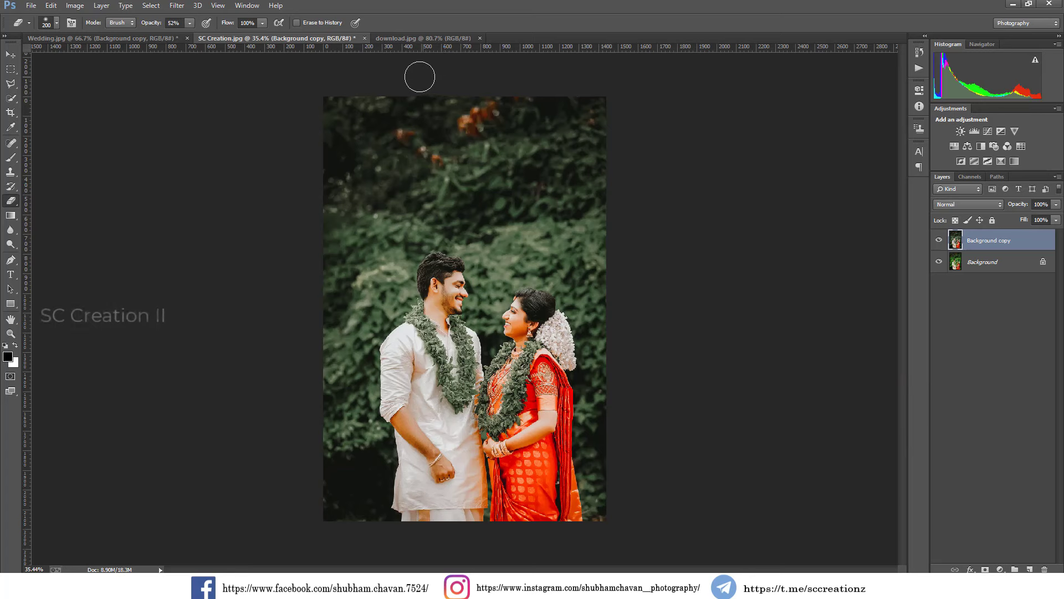
{"action": "left_click", "coordinate": [940, 240]}
{"action": "left_click", "coordinate": [939, 240]}
- Switch to the download.jpg photo, duplicate its Background layer as Background copy and activate the Move tool
{"action": "left_click", "coordinate": [397, 38]}
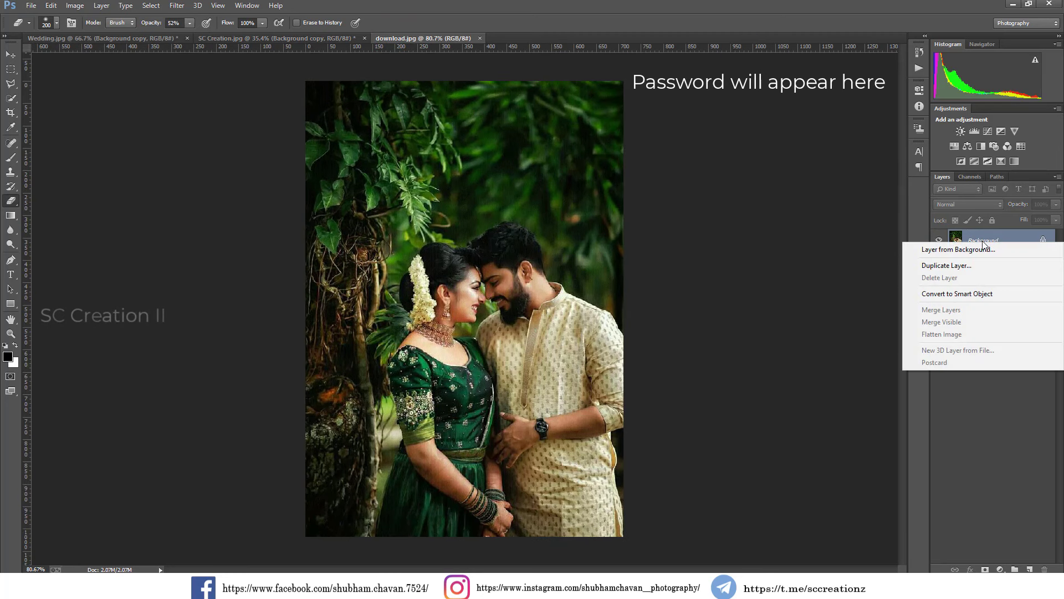
{"action": "right_click", "coordinate": [987, 244]}
{"action": "left_click", "coordinate": [929, 264]}
{"action": "left_click", "coordinate": [624, 178]}
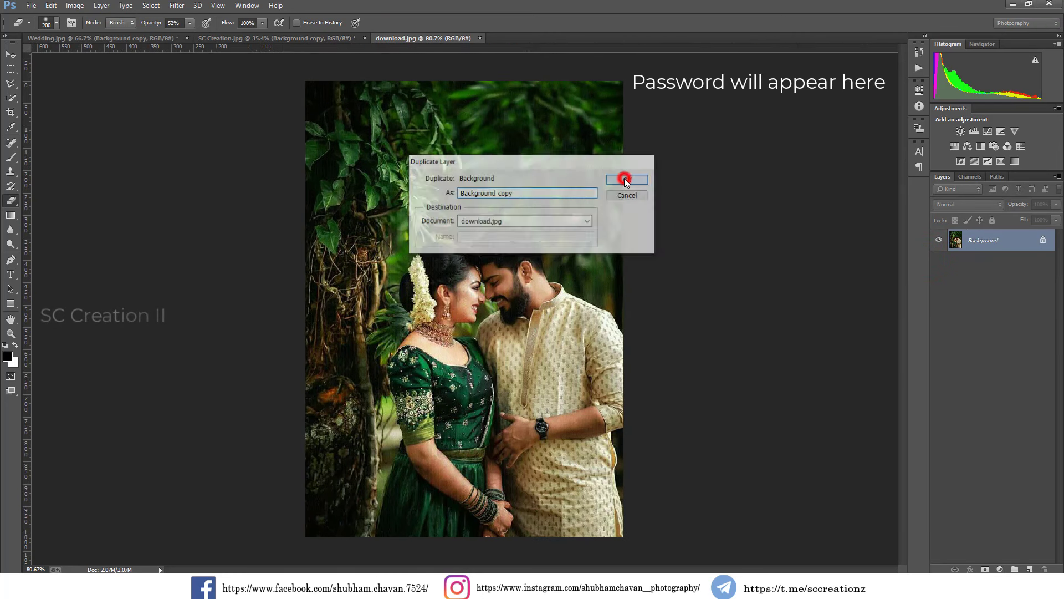
{"action": "left_click", "coordinate": [7, 53]}
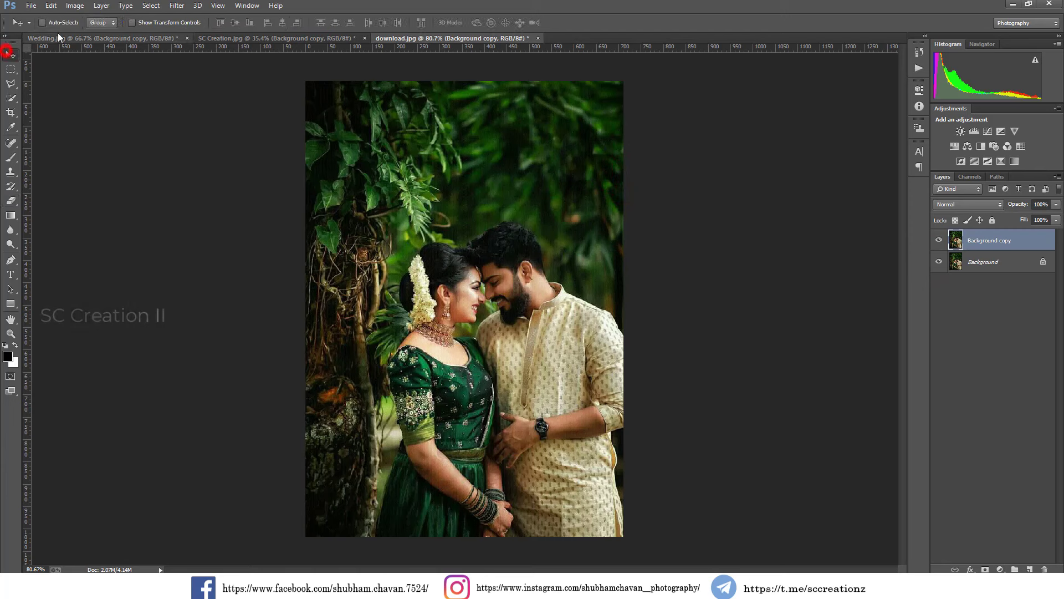
- Apply Levels to the Background copy with the midtones at 1.04 and the white input level at 232
{"action": "left_click", "coordinate": [75, 5]}
{"action": "mouse_move", "coordinate": [116, 30]}
{"action": "left_click", "coordinate": [205, 44]}
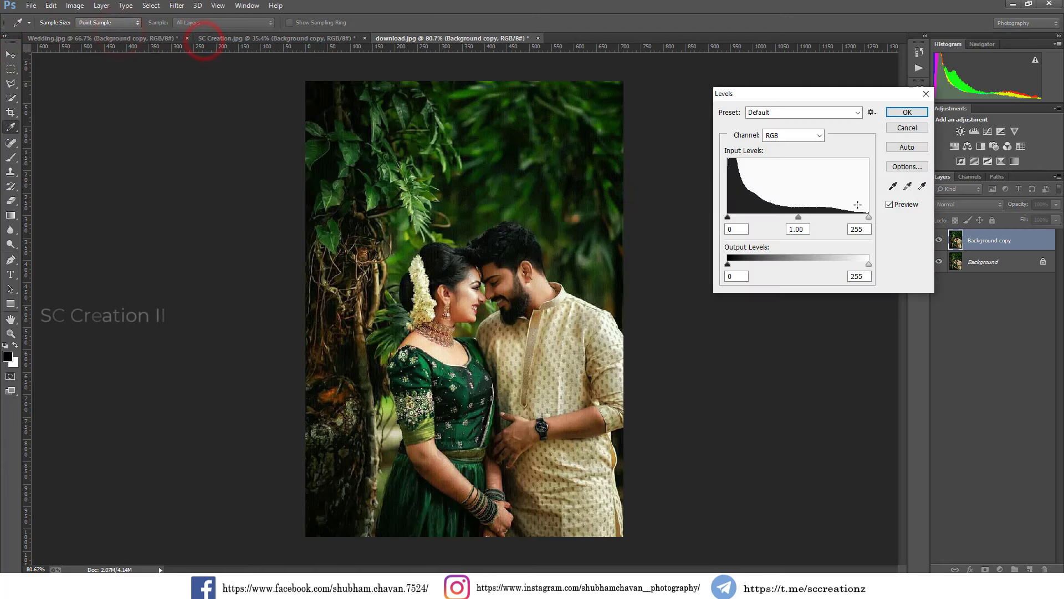
{"action": "left_click_drag", "start_coordinate": [868, 221], "coordinate": [858, 219]}
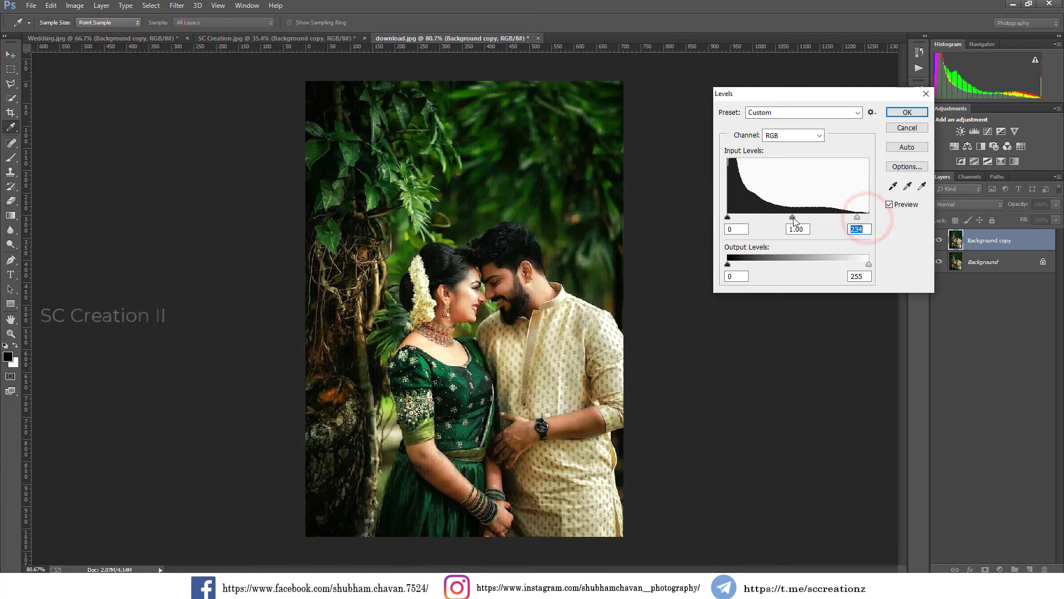
{"action": "left_click_drag", "start_coordinate": [793, 219], "coordinate": [790, 219]}
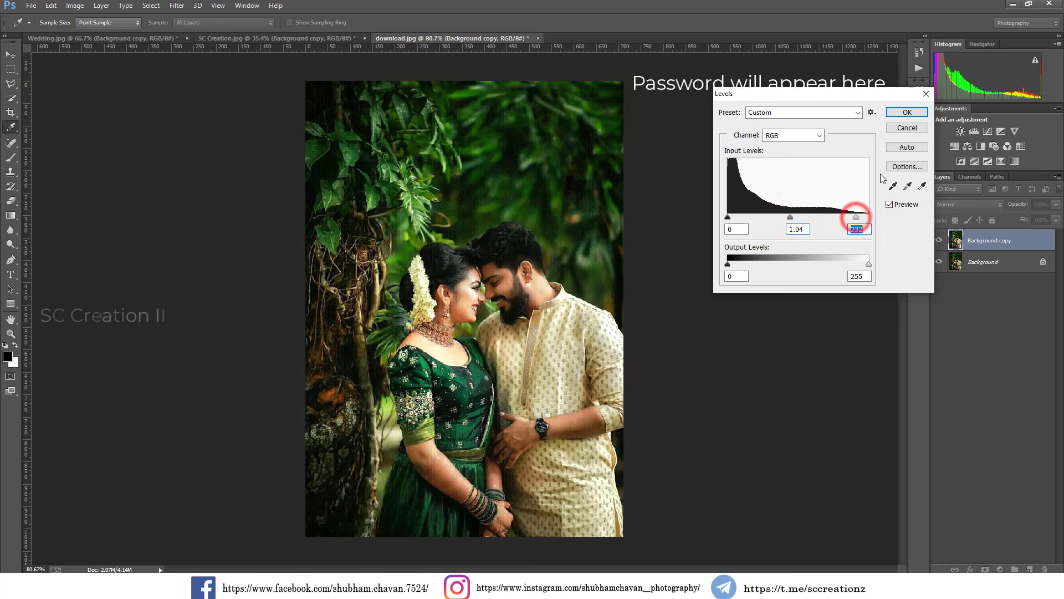
{"action": "left_click", "coordinate": [900, 114]}
{"action": "key", "text": "v"}
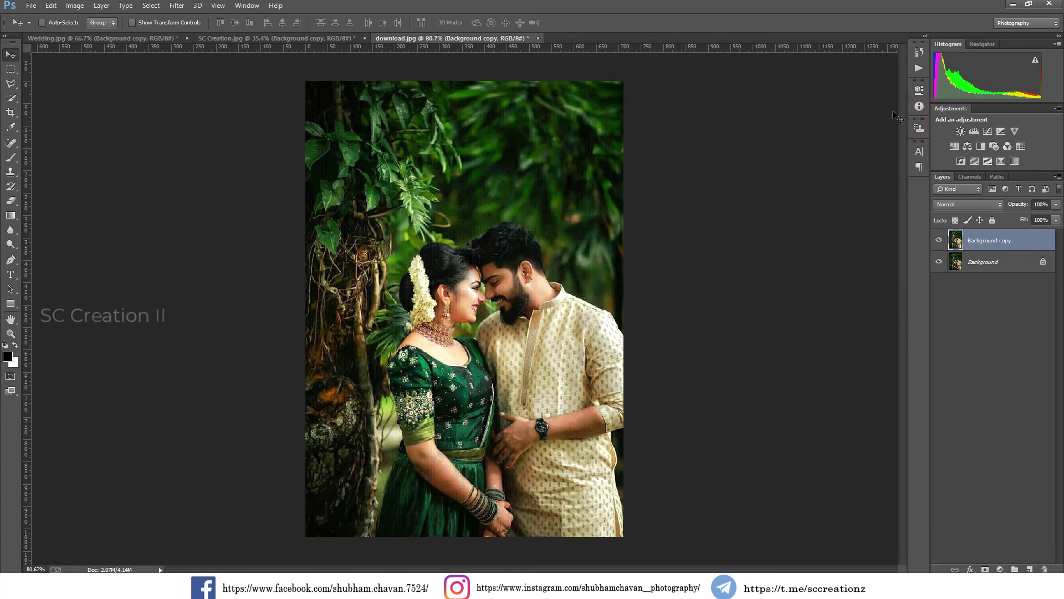
- Brighten the Background copy with a Curves adjustment, placing an RGB midpoint at input 123 and output 132
{"action": "left_click", "coordinate": [75, 6]}
{"action": "left_click", "coordinate": [114, 32]}
{"action": "left_click", "coordinate": [237, 54]}
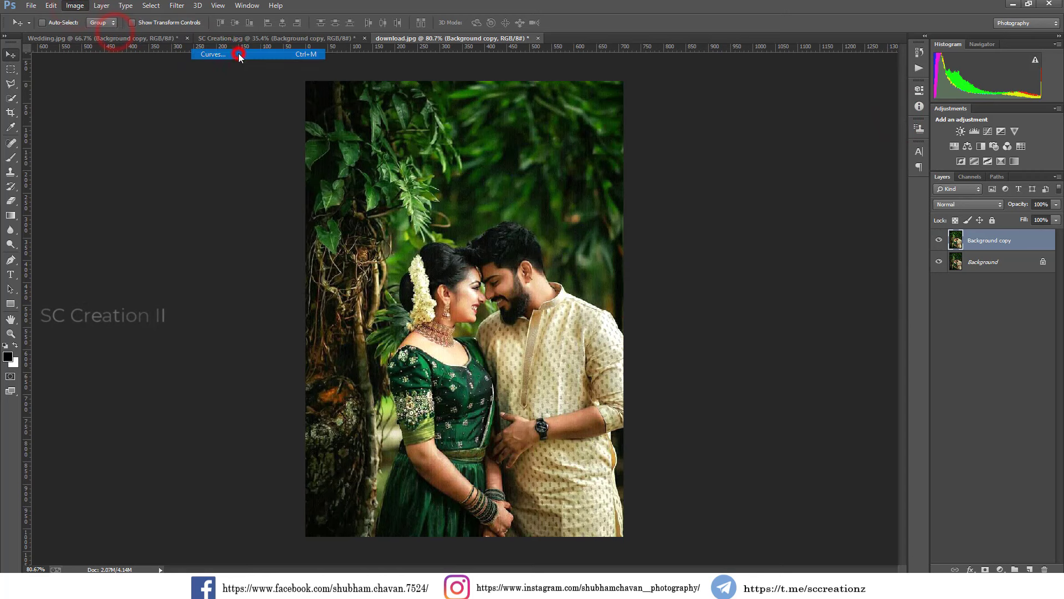
{"action": "left_click_drag", "start_coordinate": [878, 250], "coordinate": [876, 246]}
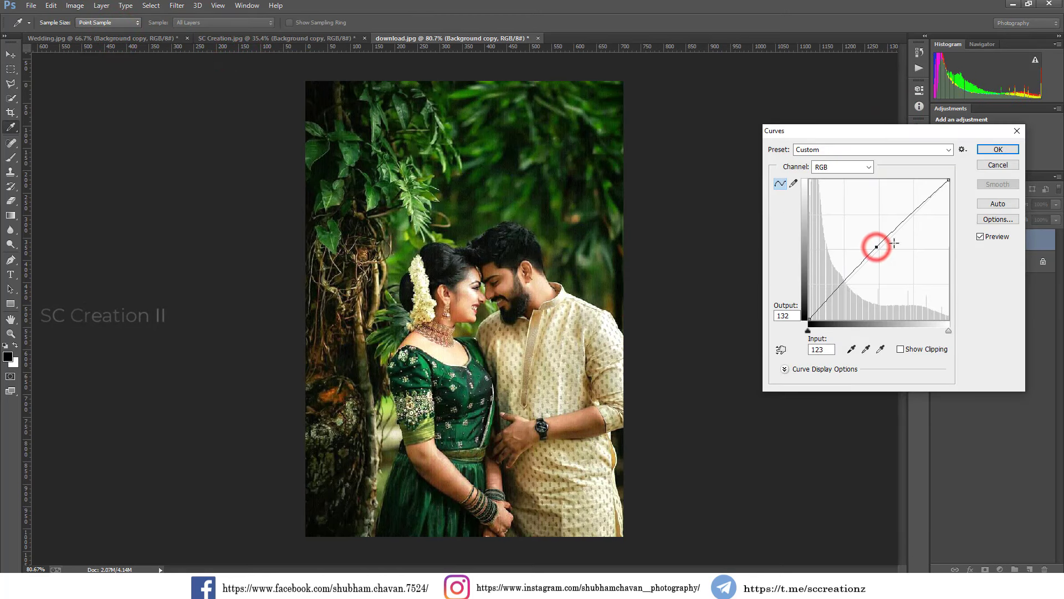
{"action": "left_click", "coordinate": [992, 149]}
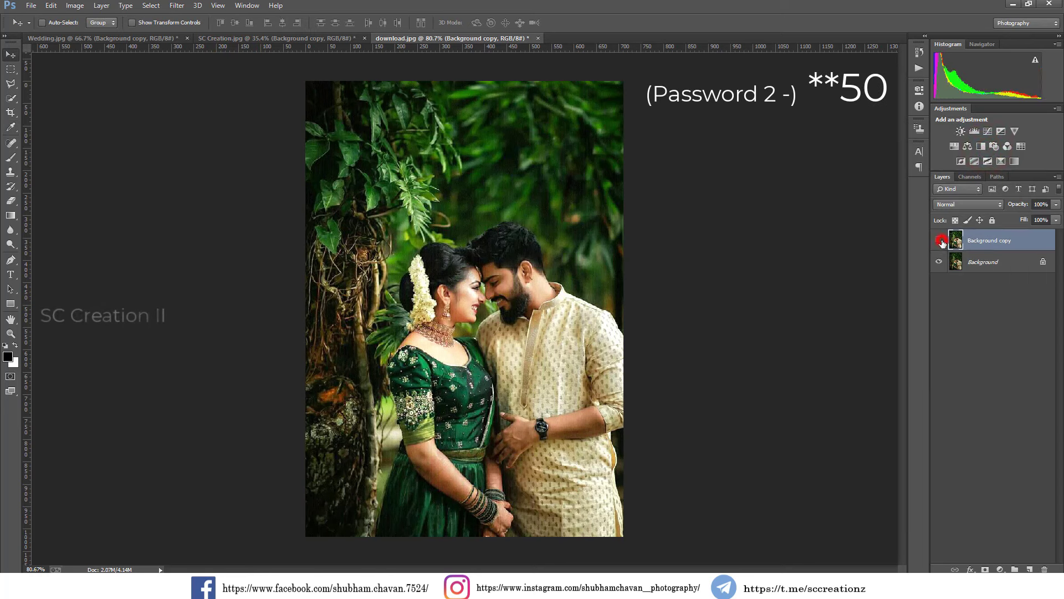
- Compare the graded Background copy with the original photo, and duplicate it as Background copy 2
{"action": "left_click", "coordinate": [939, 240]}
{"action": "left_click", "coordinate": [939, 241]}
{"action": "right_click", "coordinate": [987, 240]}
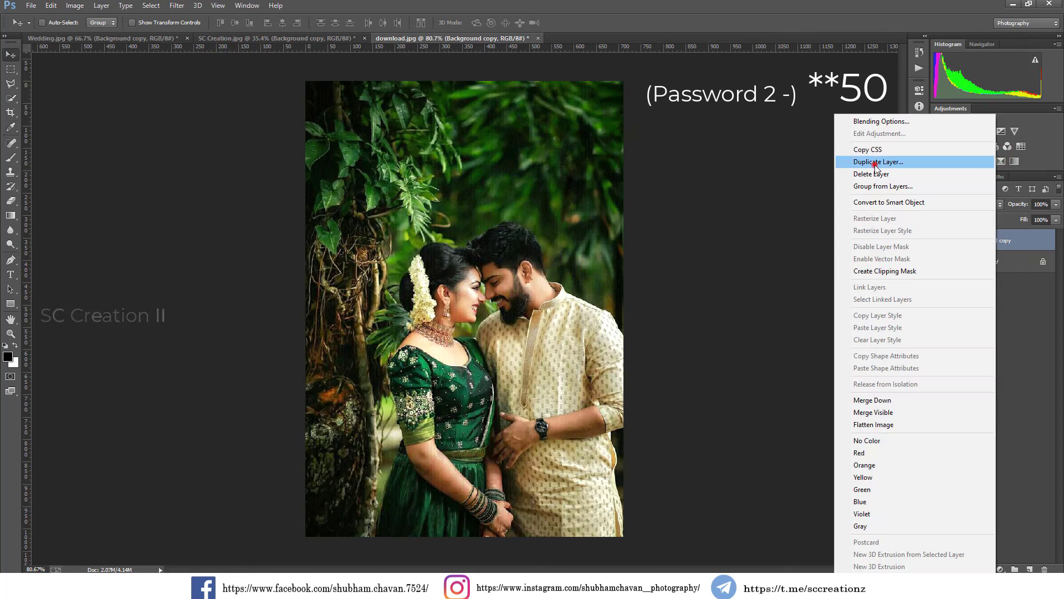
{"action": "left_click", "coordinate": [876, 162]}
{"action": "left_click", "coordinate": [623, 179]}
- Reapply the last-used Camera Raw Filter to Background copy 2 and check its effect against the layer below
{"action": "left_click", "coordinate": [176, 6]}
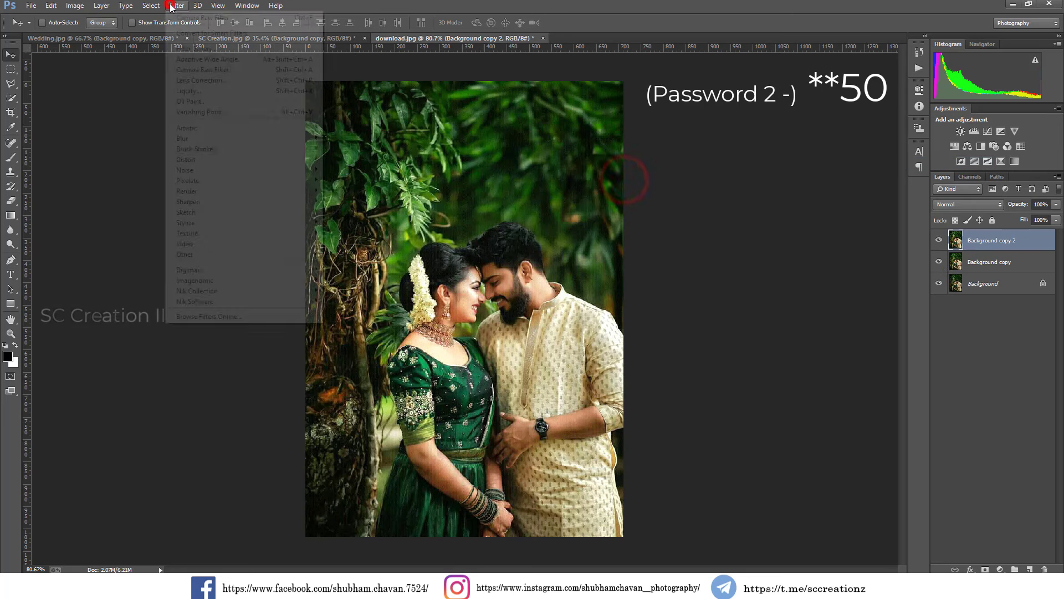
{"action": "left_click", "coordinate": [233, 20]}
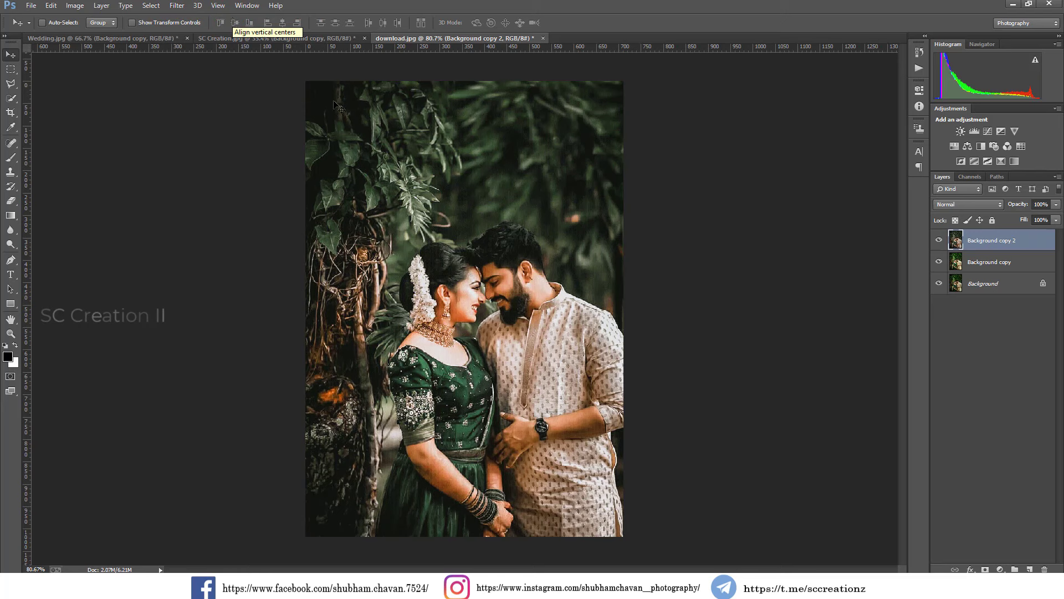
{"action": "left_click", "coordinate": [937, 242]}
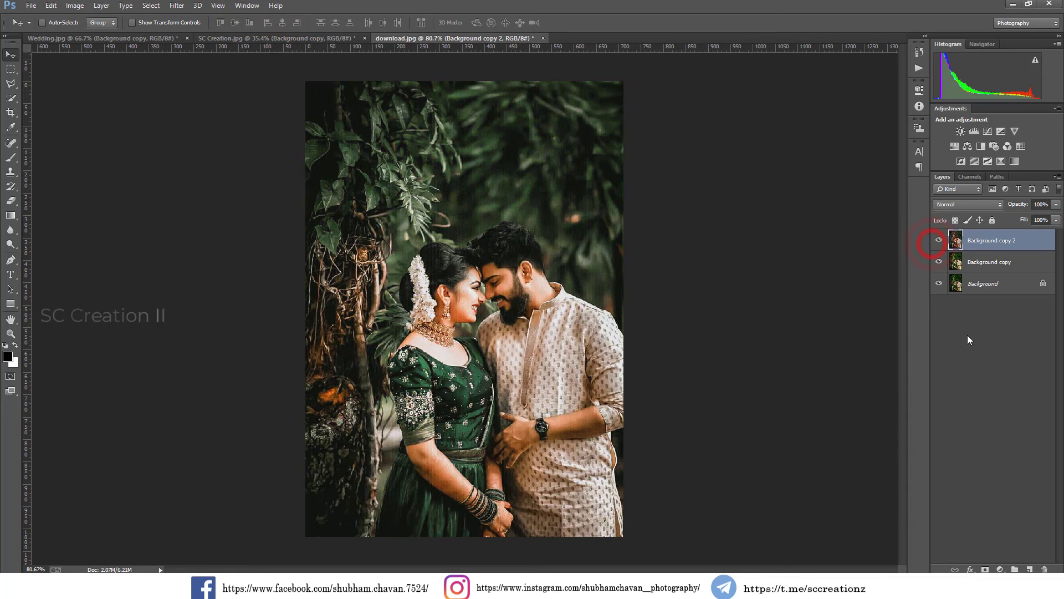
- Add a Selective Color adjustment layer above Background copy 2 with Cyan at +7% for the Reds
{"action": "left_click", "coordinate": [1001, 570]}
{"action": "left_click", "coordinate": [1002, 559]}
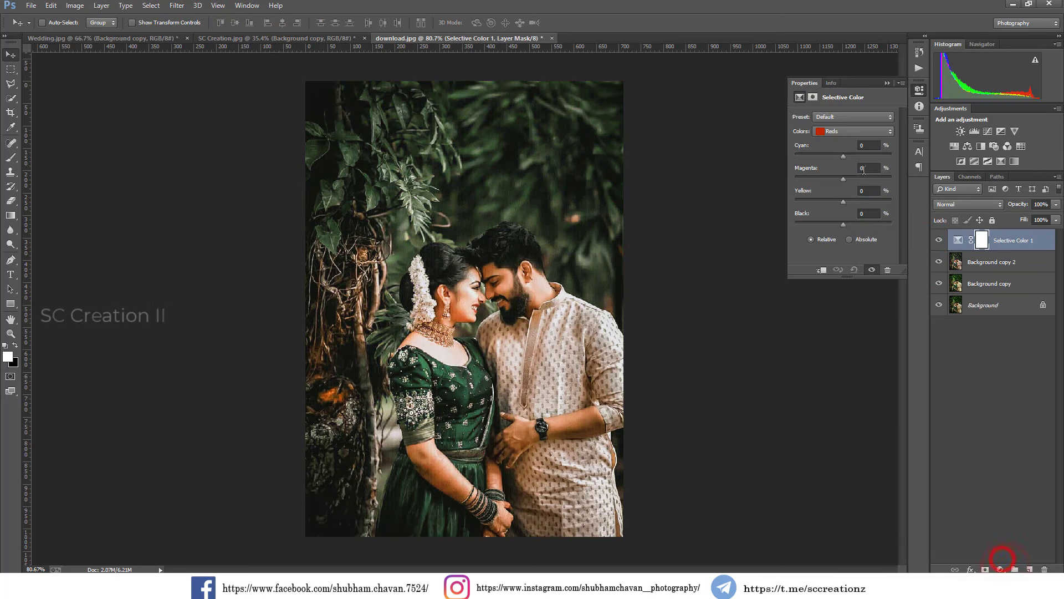
{"action": "left_click_drag", "start_coordinate": [844, 156], "coordinate": [846, 155]}
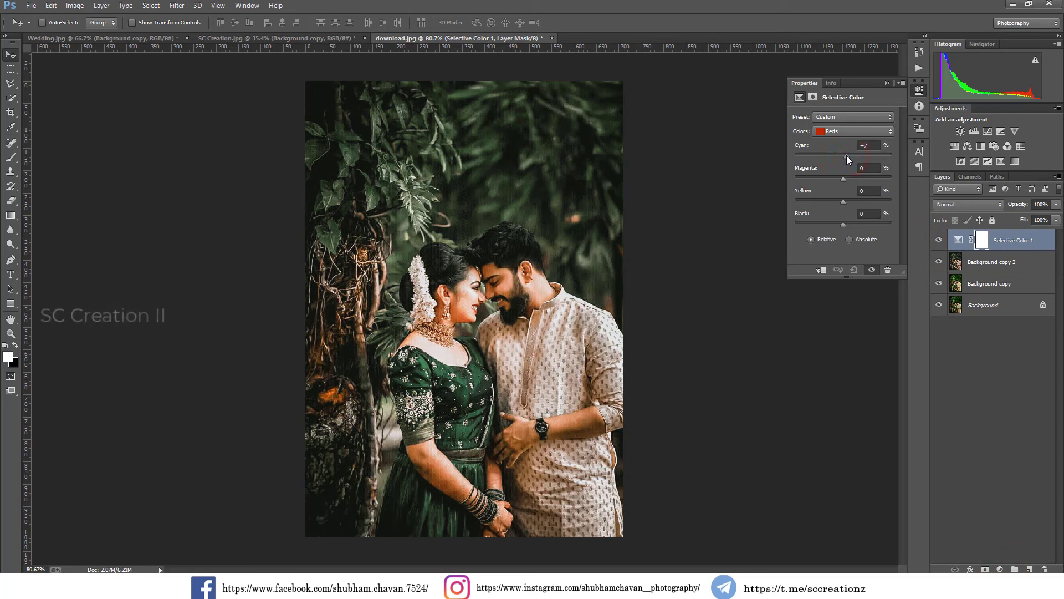
{"action": "left_click", "coordinate": [887, 84]}
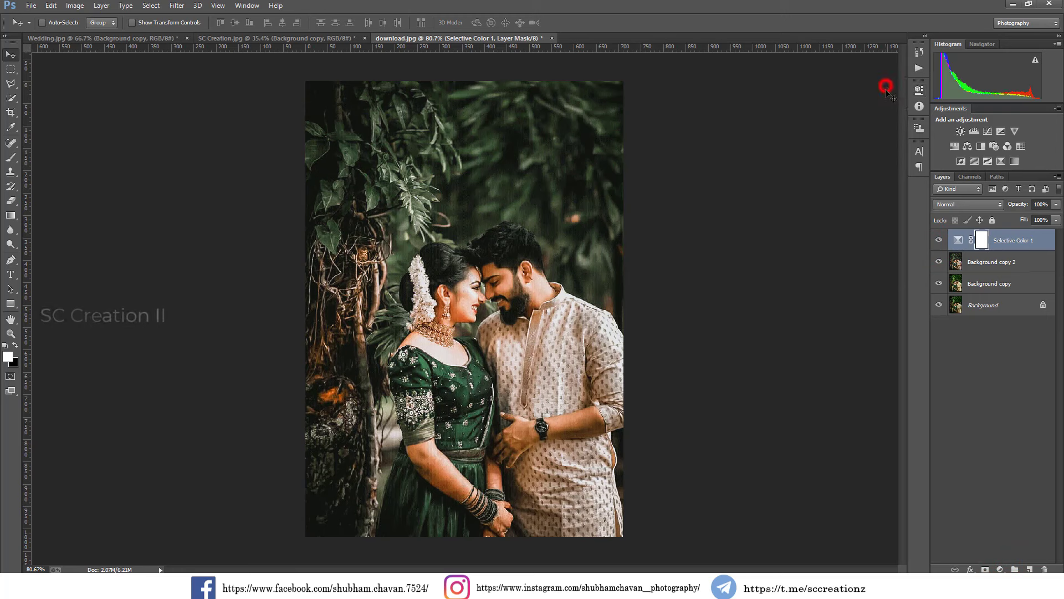
- Merge the Selective Color adjustment down into Background copy 2, comparing the photo before and after the grading
{"action": "left_click", "coordinate": [938, 241]}
{"action": "left_click", "coordinate": [939, 241]}
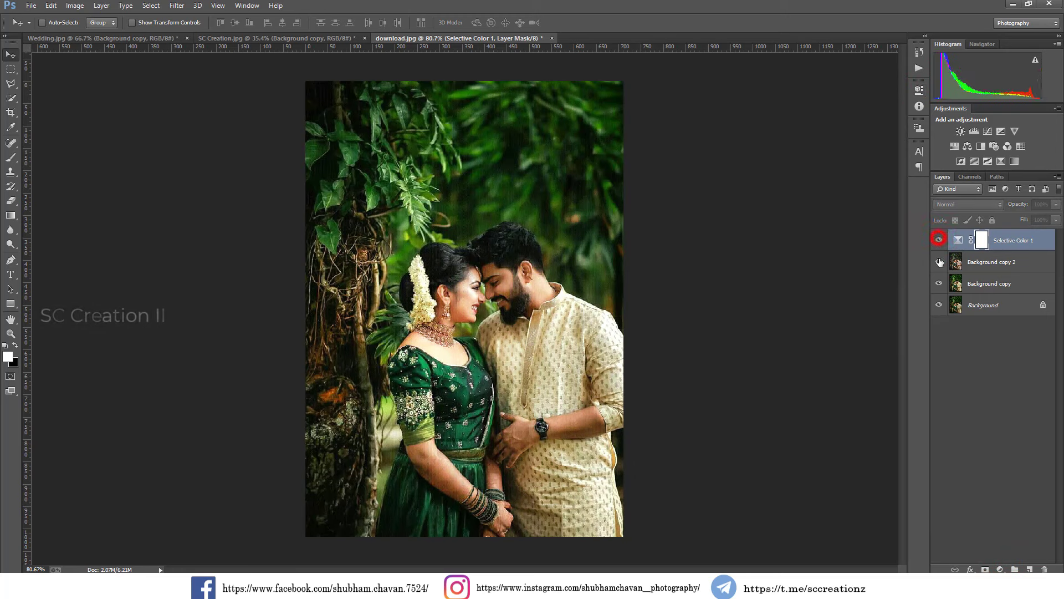
{"action": "right_click", "coordinate": [1019, 246]}
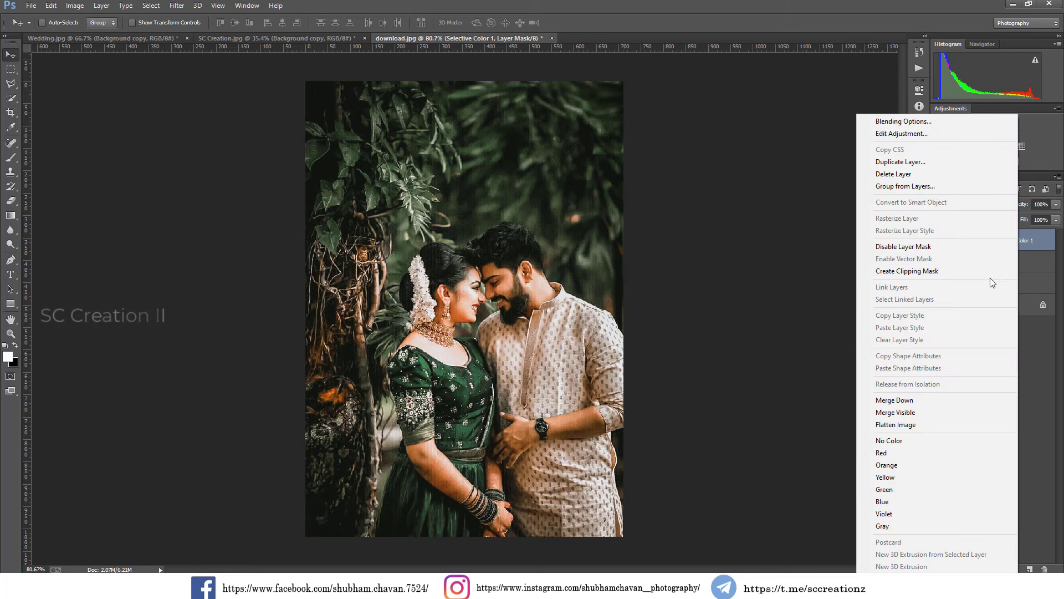
{"action": "left_click", "coordinate": [916, 397]}
{"action": "left_click", "coordinate": [939, 241]}
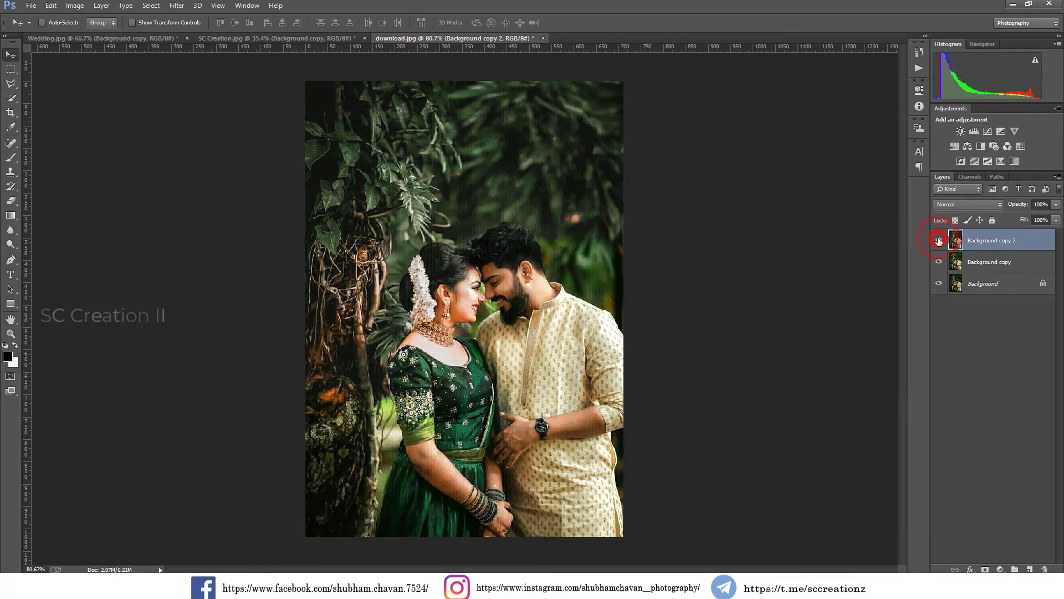
{"action": "left_click", "coordinate": [939, 241]}
- Review the before and after grading of SC Creation.jpg and Wedding.jpg, and return to download.jpg
{"action": "left_click", "coordinate": [326, 37]}
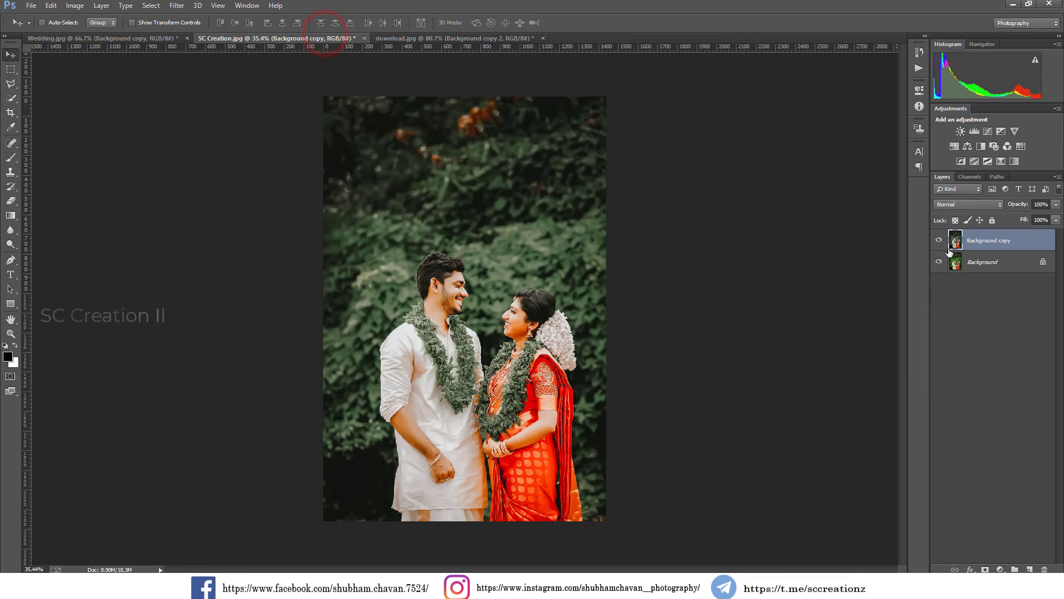
{"action": "left_click", "coordinate": [939, 241]}
{"action": "left_click", "coordinate": [939, 240]}
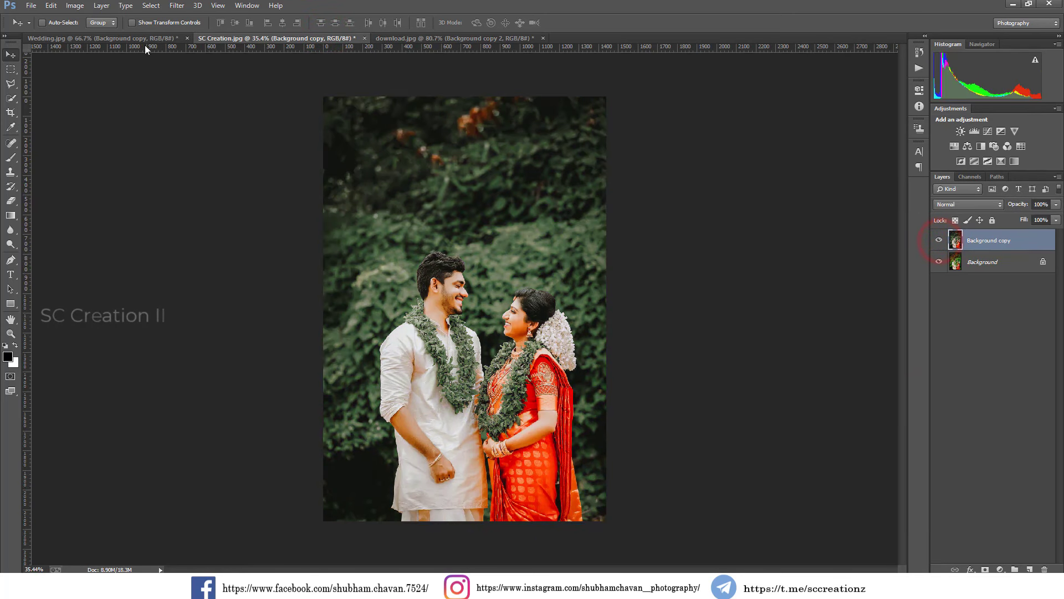
{"action": "left_click", "coordinate": [120, 39]}
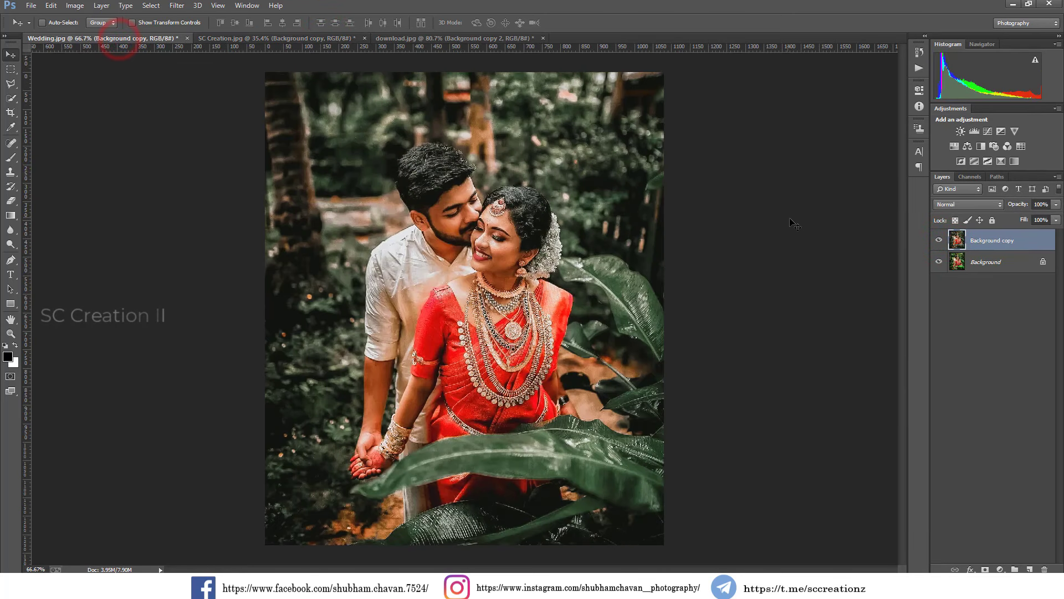
{"action": "left_click", "coordinate": [939, 241]}
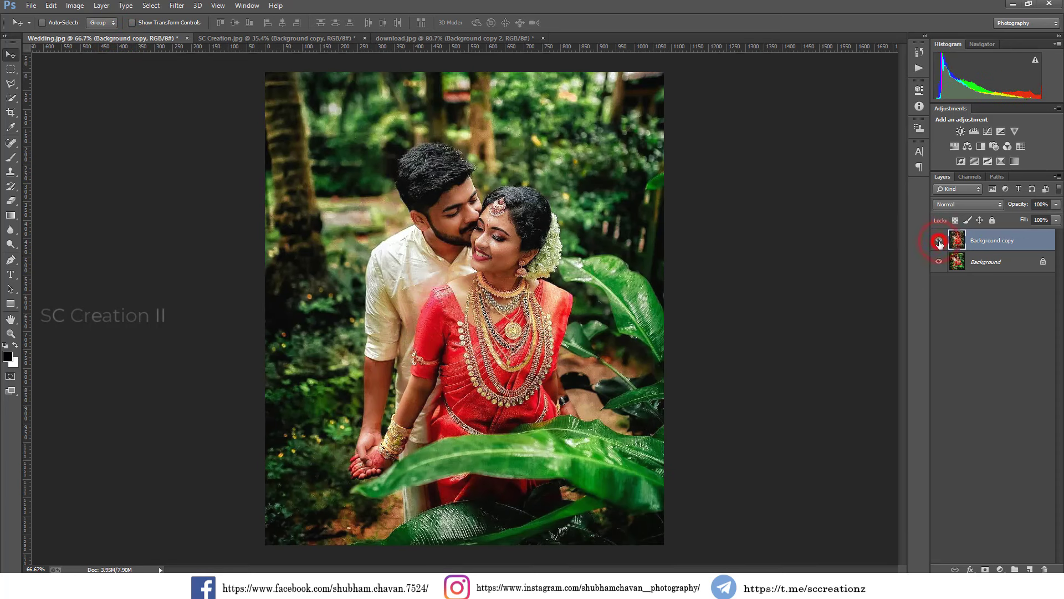
{"action": "left_click", "coordinate": [940, 240]}
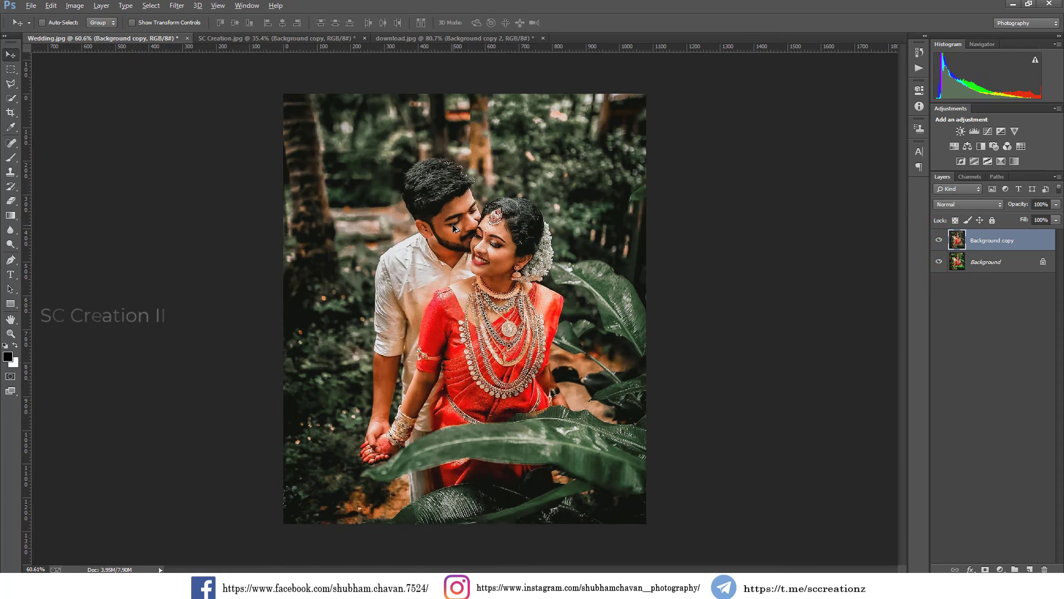
{"action": "left_click", "coordinate": [297, 39]}
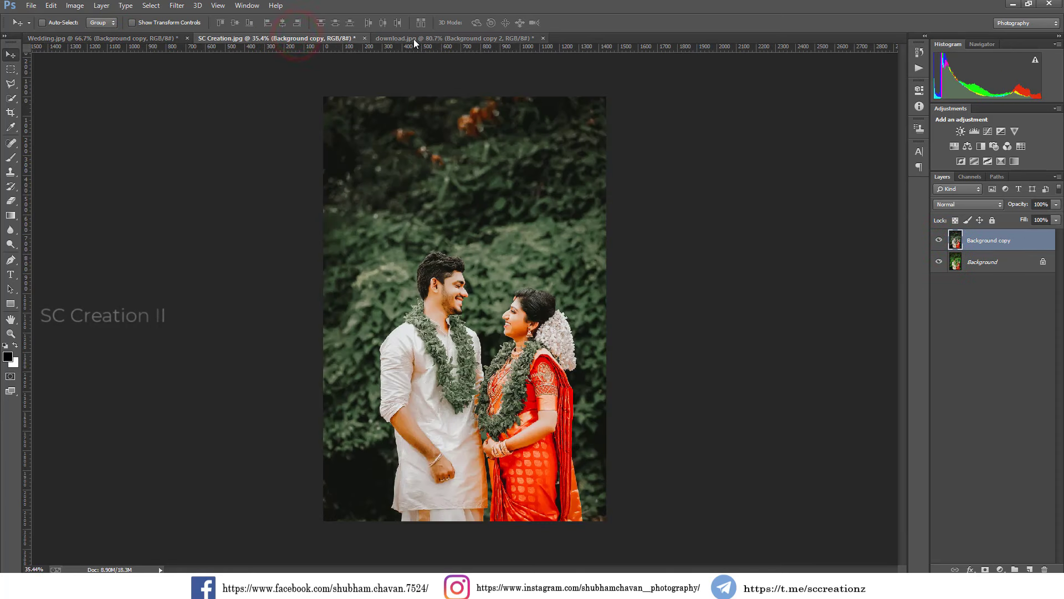
{"action": "left_click", "coordinate": [414, 39]}
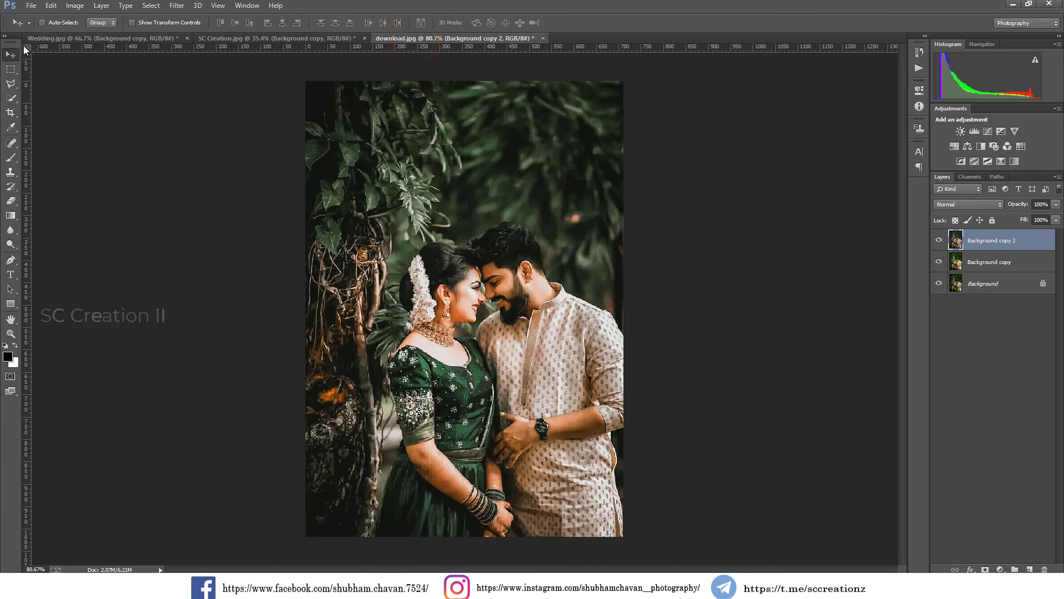
- Apply a Channel Mixer adjustment to Background copy 2 with Green at -4% in the Red output channel, and compare the result
{"action": "left_click", "coordinate": [74, 5]}
{"action": "mouse_move", "coordinate": [92, 34]}
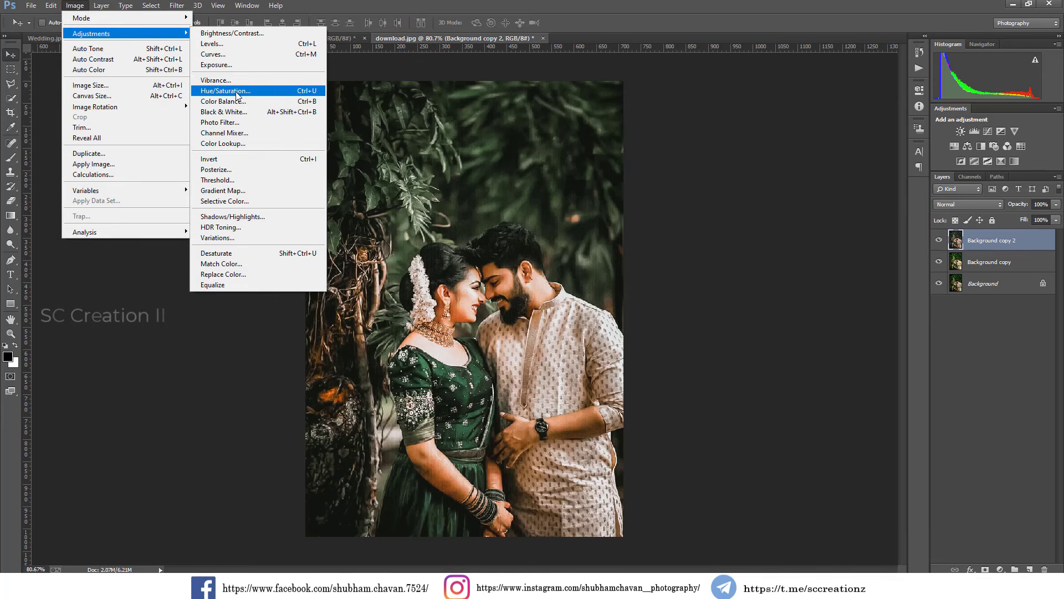
{"action": "left_click", "coordinate": [233, 135]}
{"action": "left_click_drag", "start_coordinate": [523, 122], "coordinate": [764, 143]}
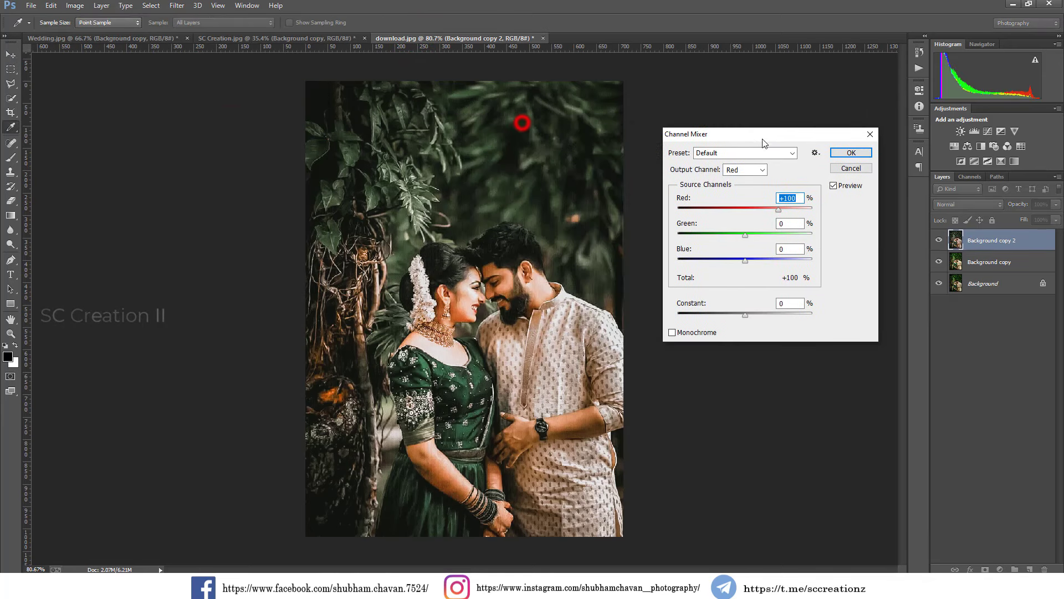
{"action": "left_click_drag", "start_coordinate": [749, 235], "coordinate": [742, 235]}
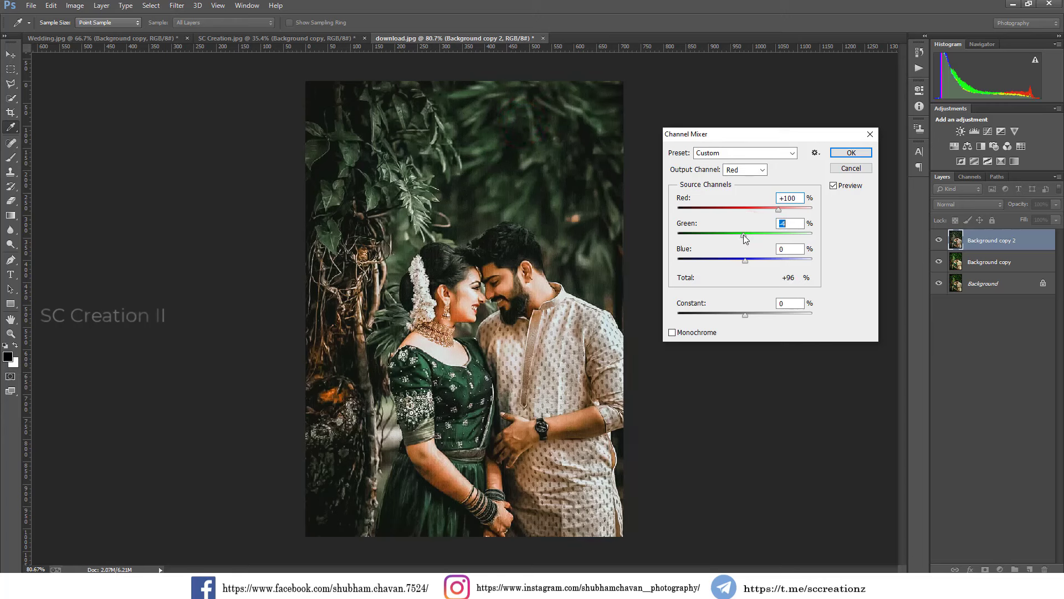
{"action": "left_click", "coordinate": [846, 154]}
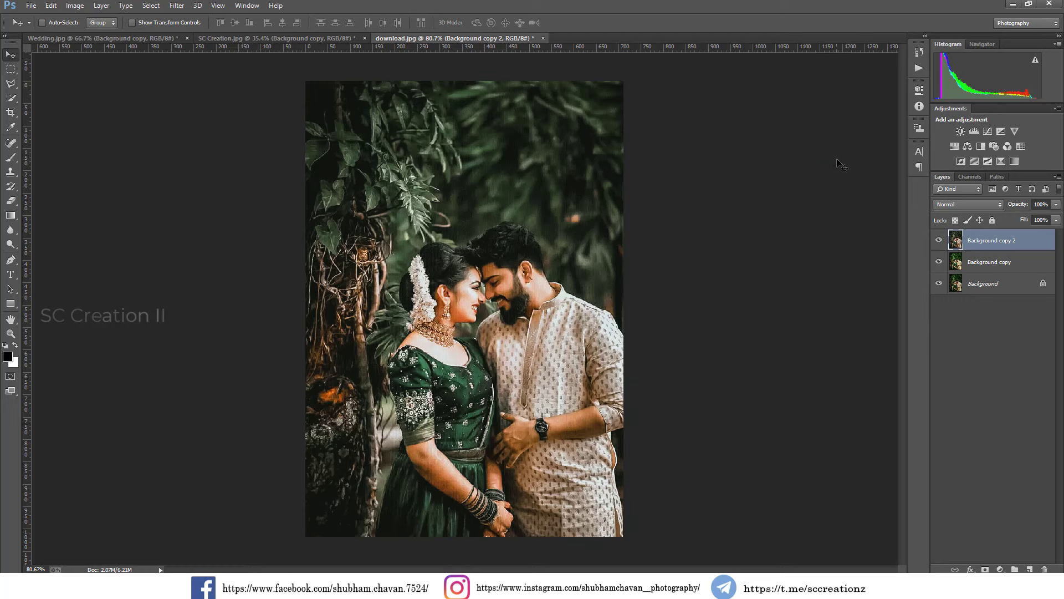
{"action": "left_click", "coordinate": [943, 238]}
{"action": "left_click", "coordinate": [943, 238]}
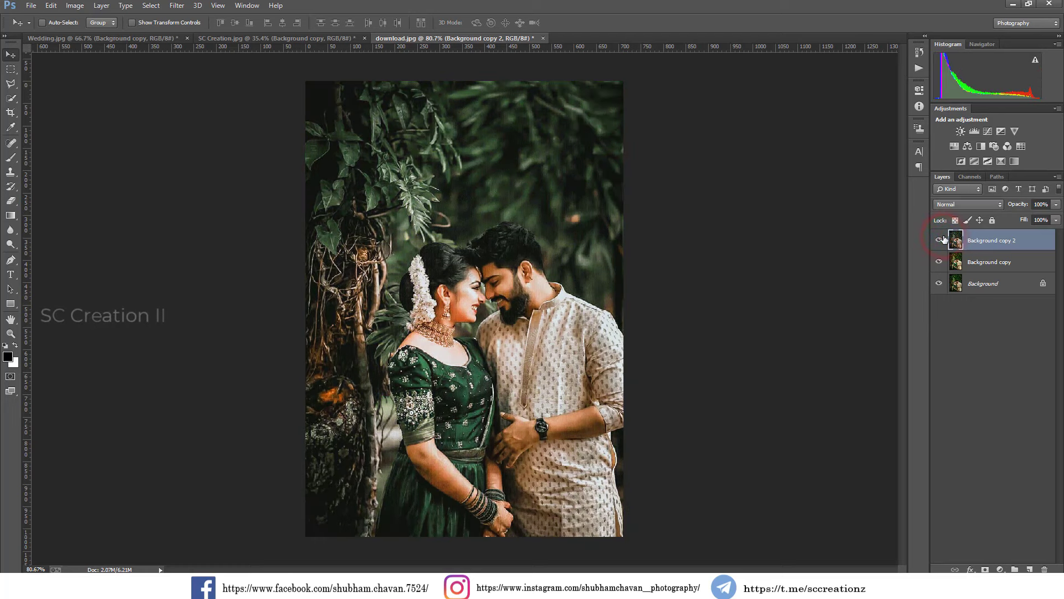